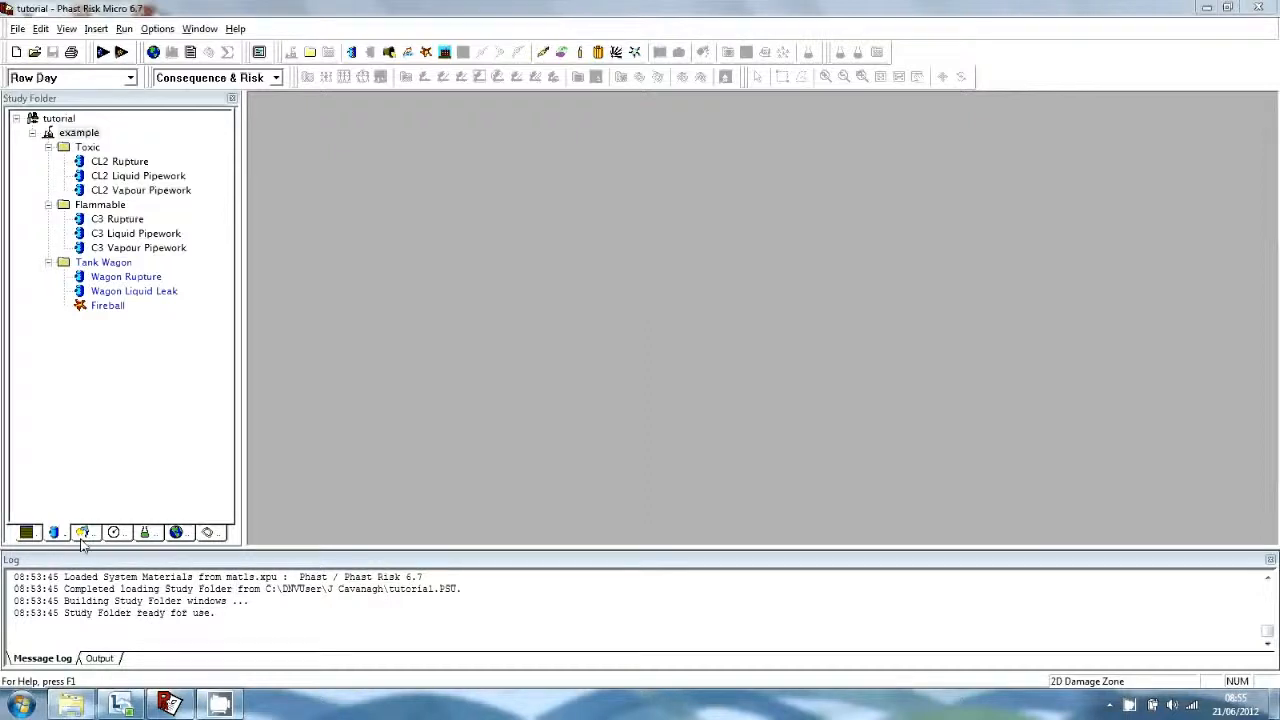
Browse the run rows and population items, ending on the day and night weather definitions.
left_click(26, 532)
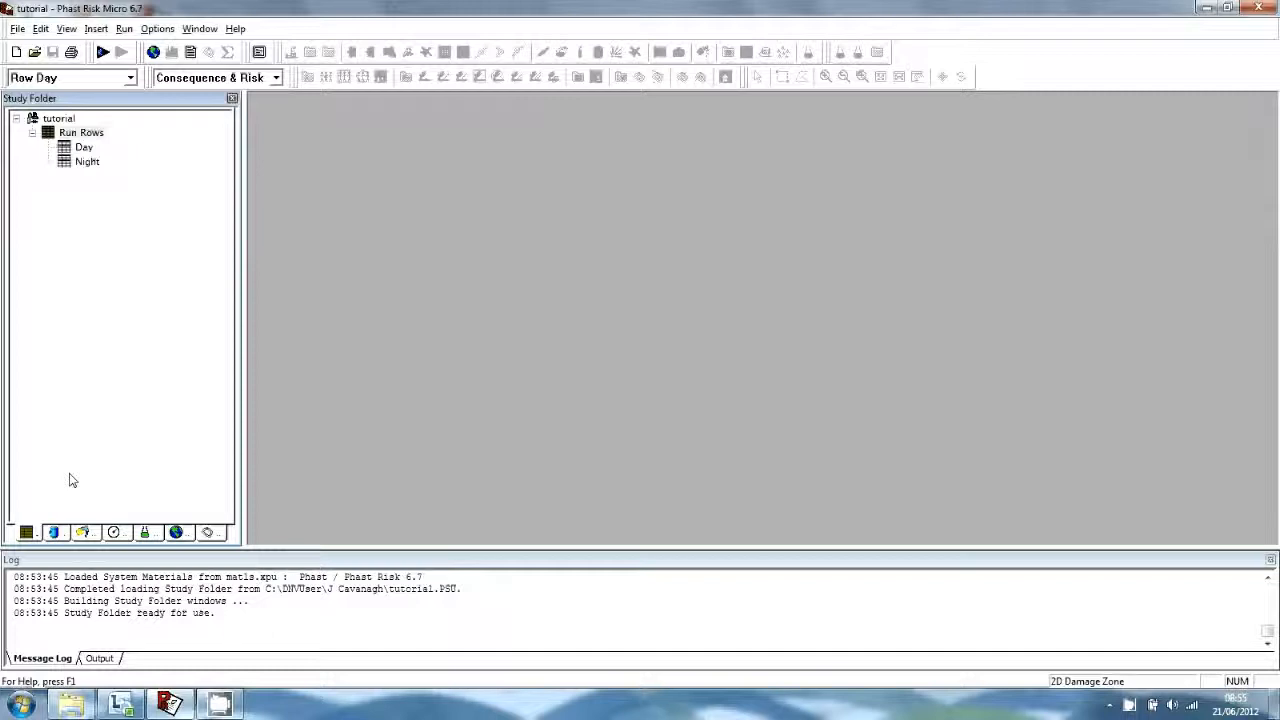
left_click(84, 533)
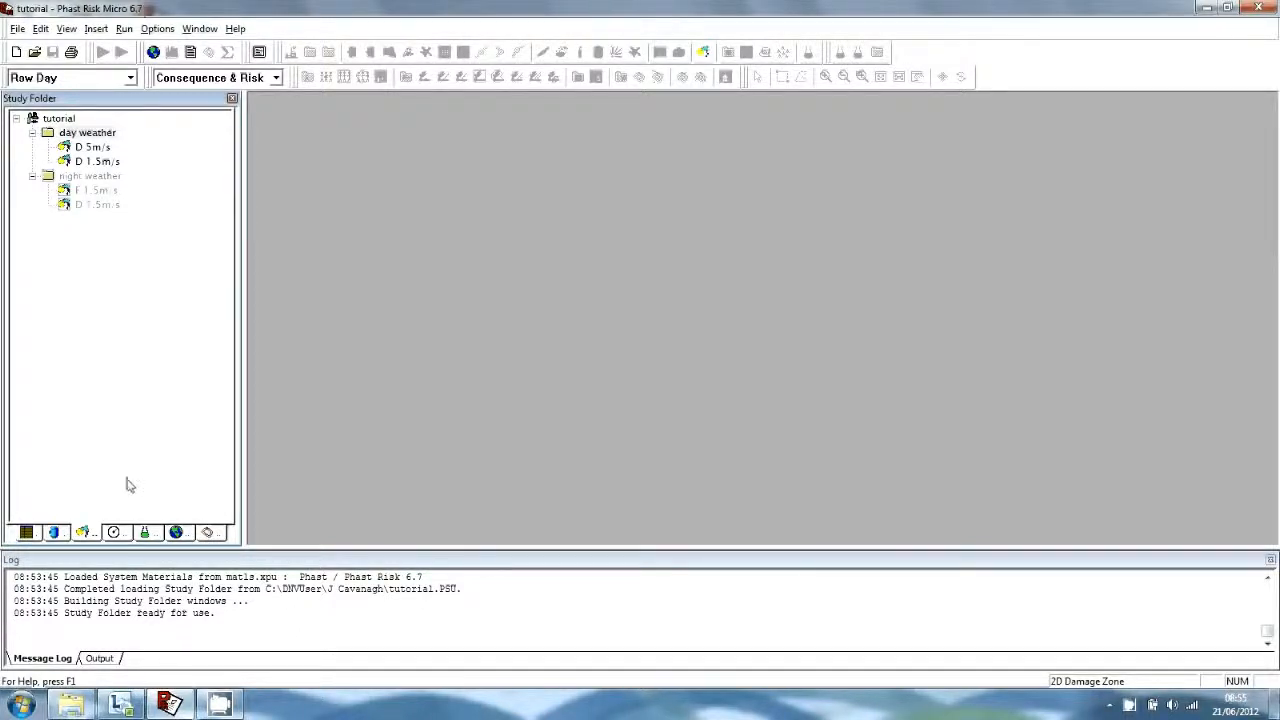
left_click(207, 533)
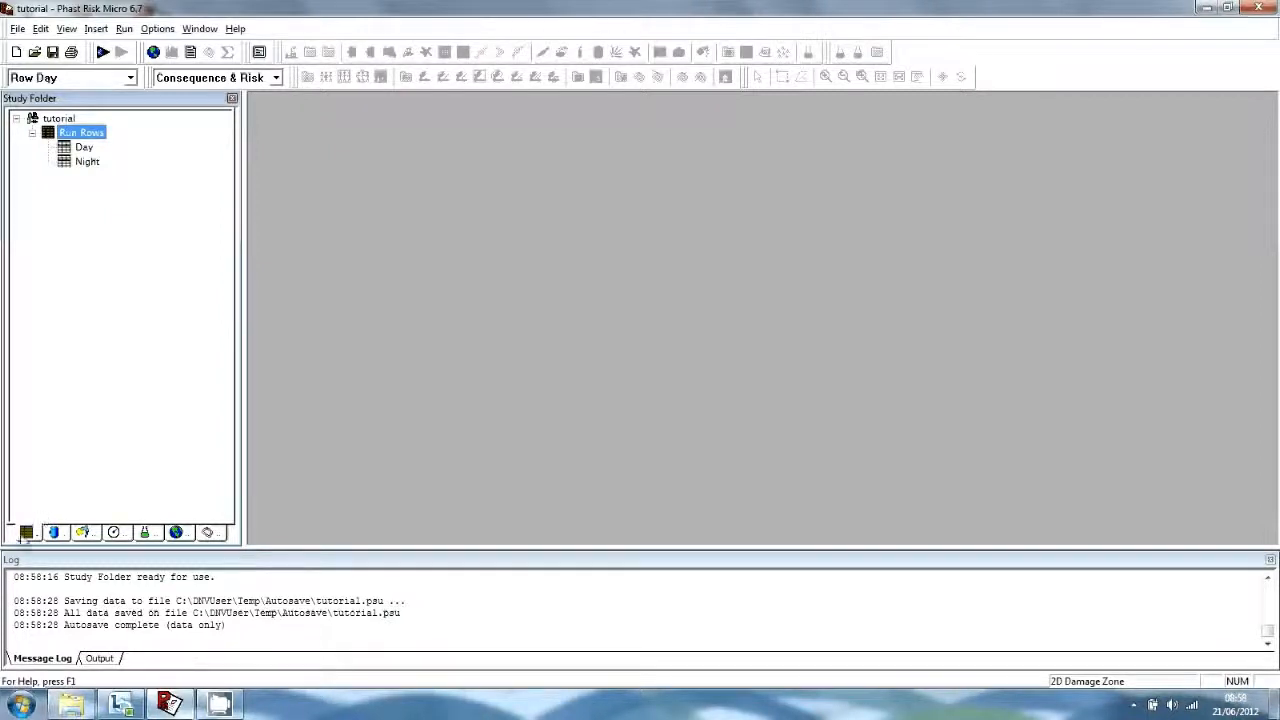
left_click(83, 533)
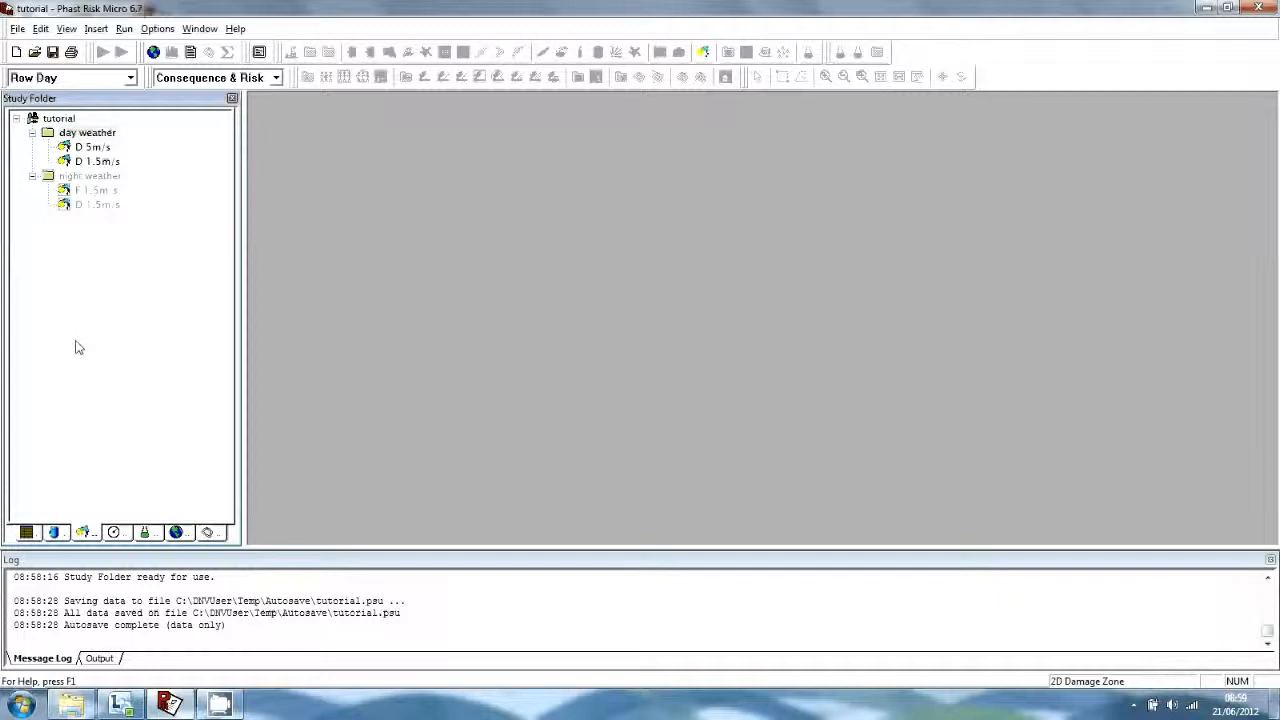
double_click(78, 136)
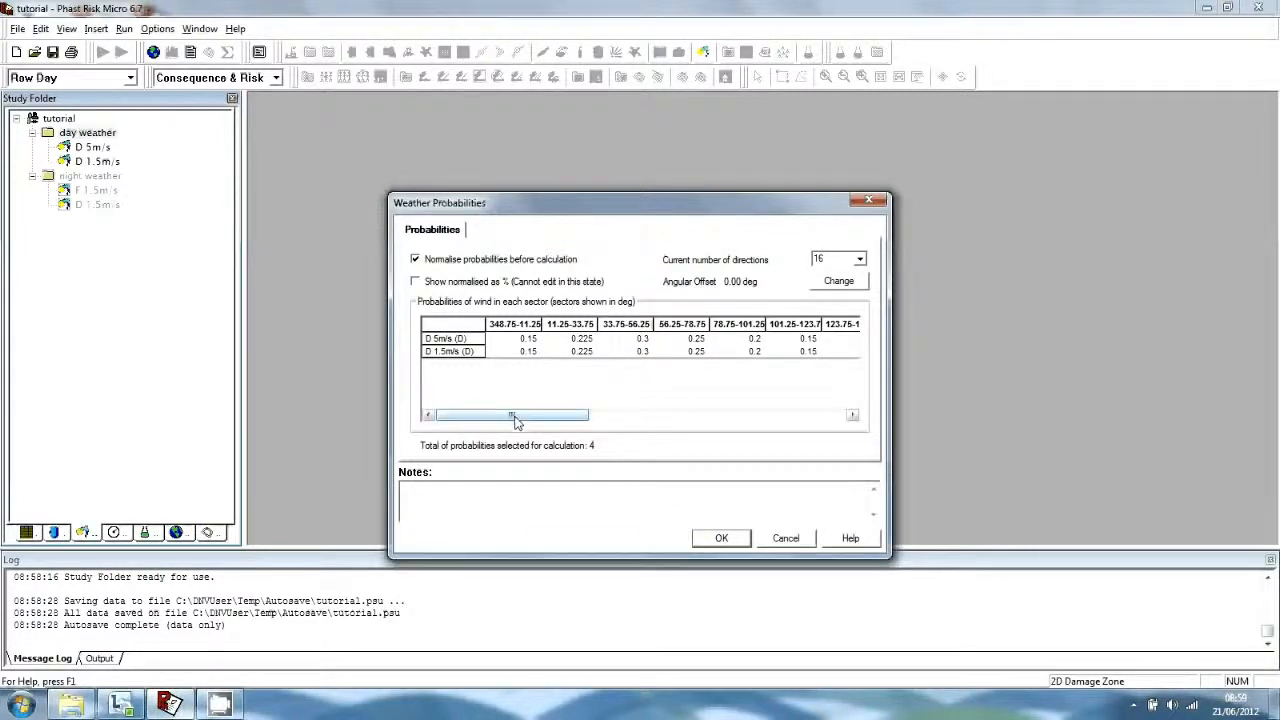
left_click_drag(514, 417, 432, 420)
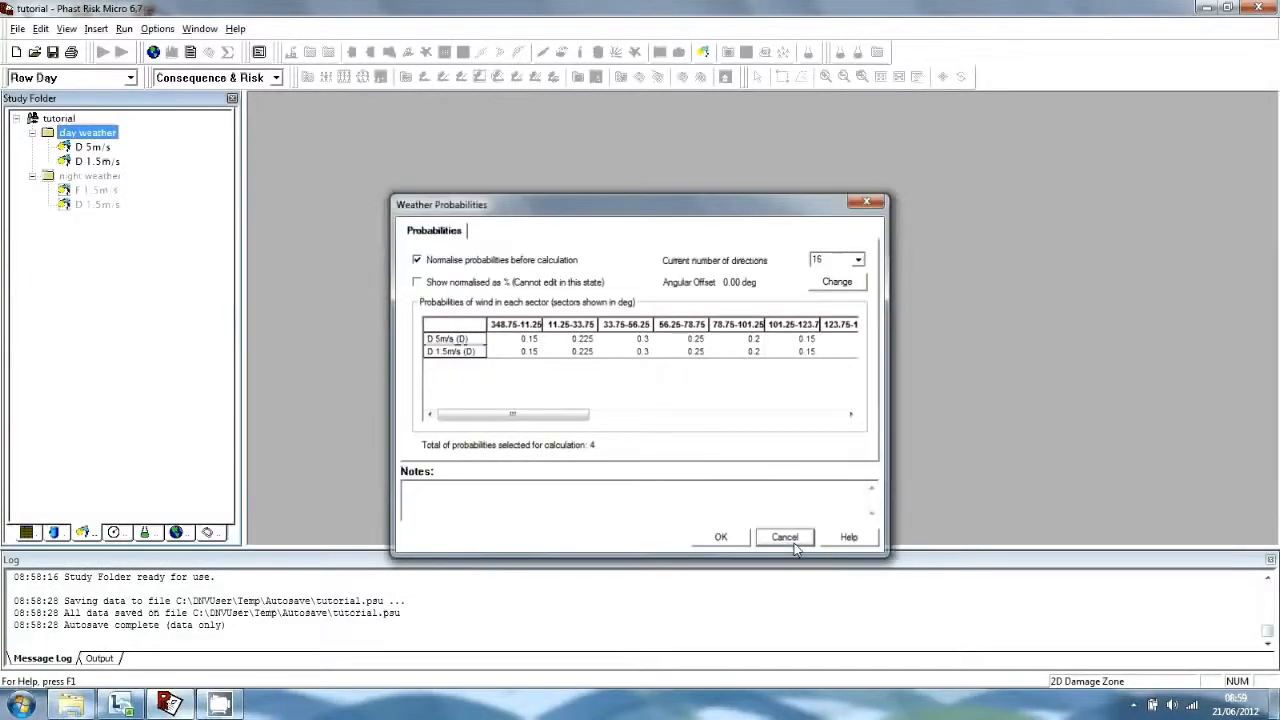
left_click(781, 534)
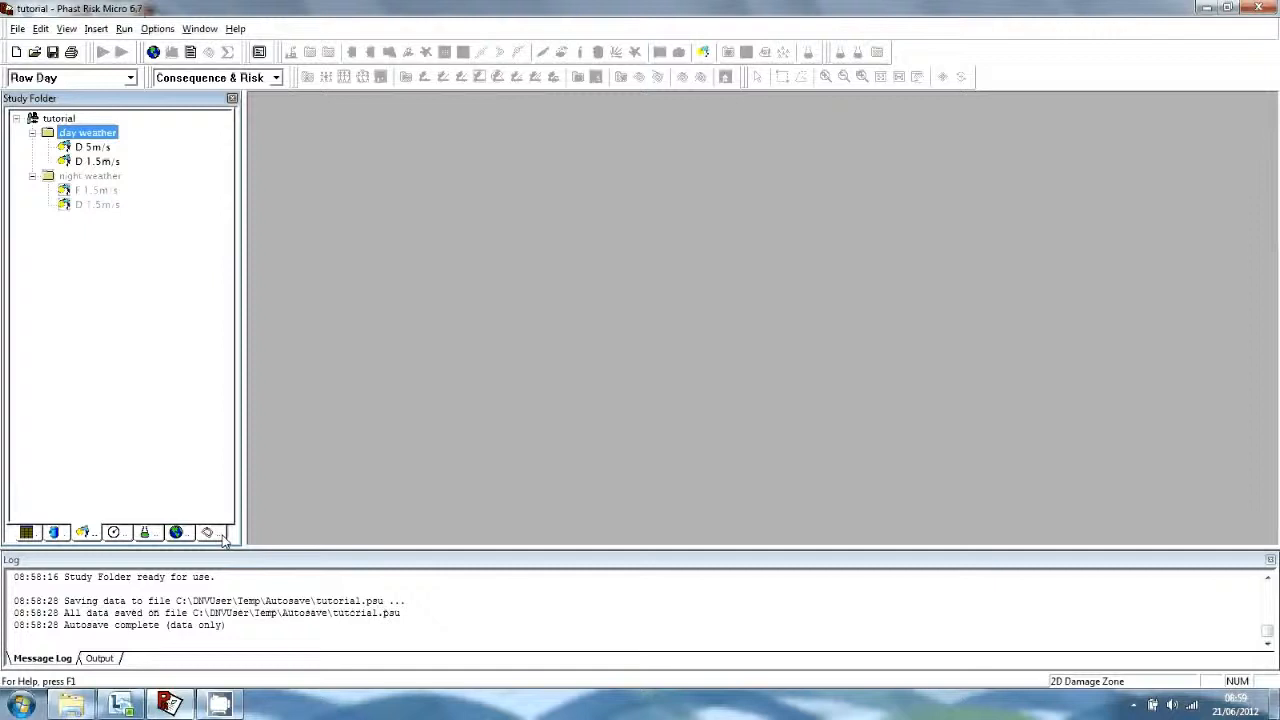
Show the Night population and ignition items and maximize the site Map window.
left_click(219, 535)
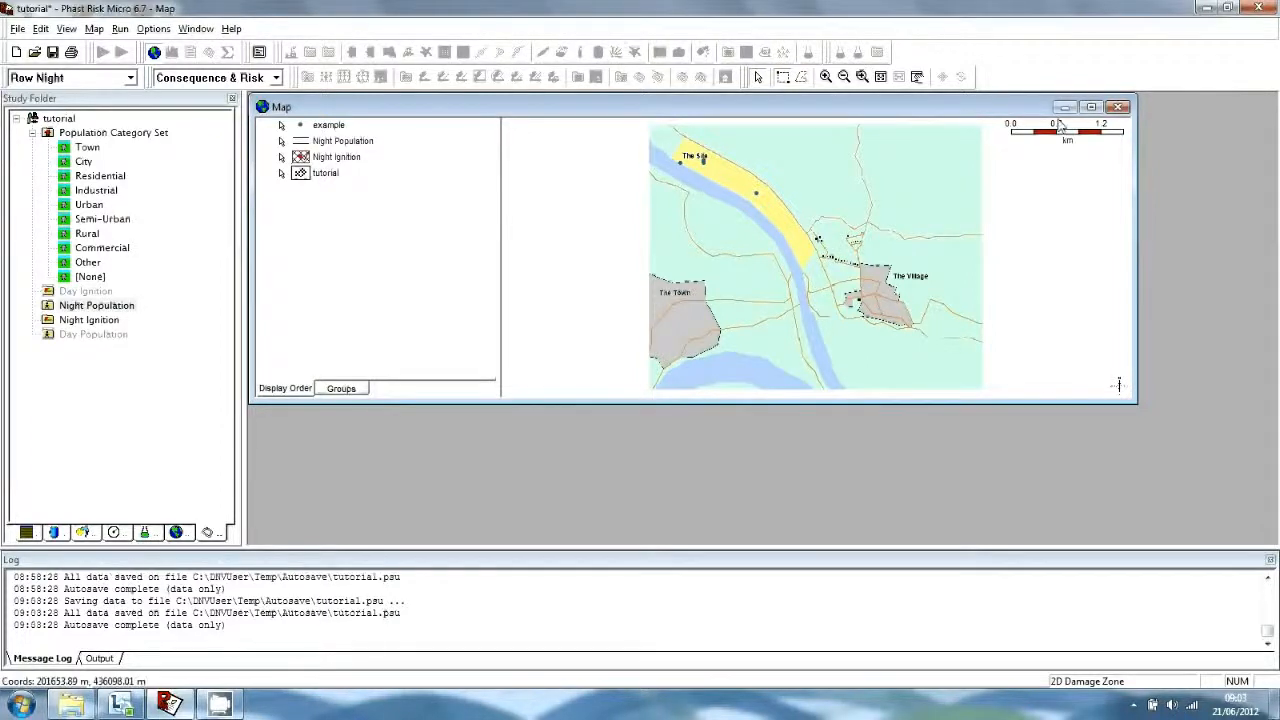
left_click(1091, 106)
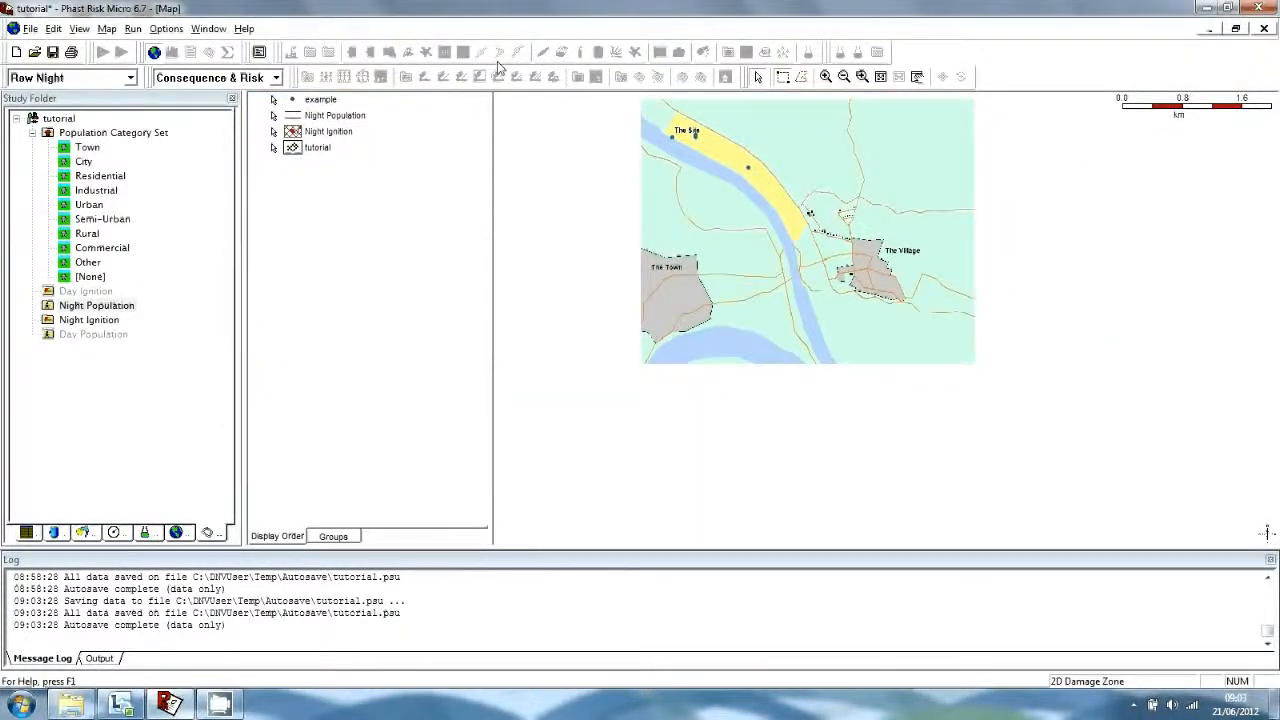
Zoom in on The Village and insert a new Population Point into Night Population.
left_click(826, 76)
left_click(856, 244)
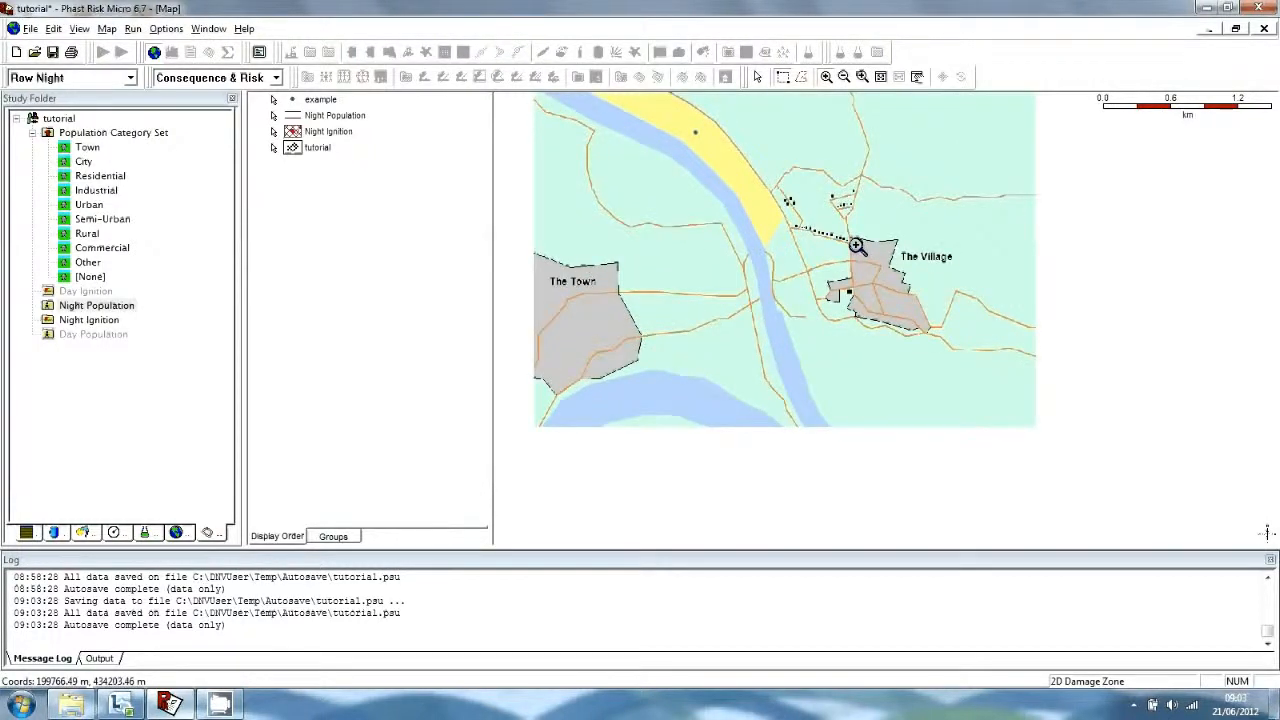
left_click(840, 222)
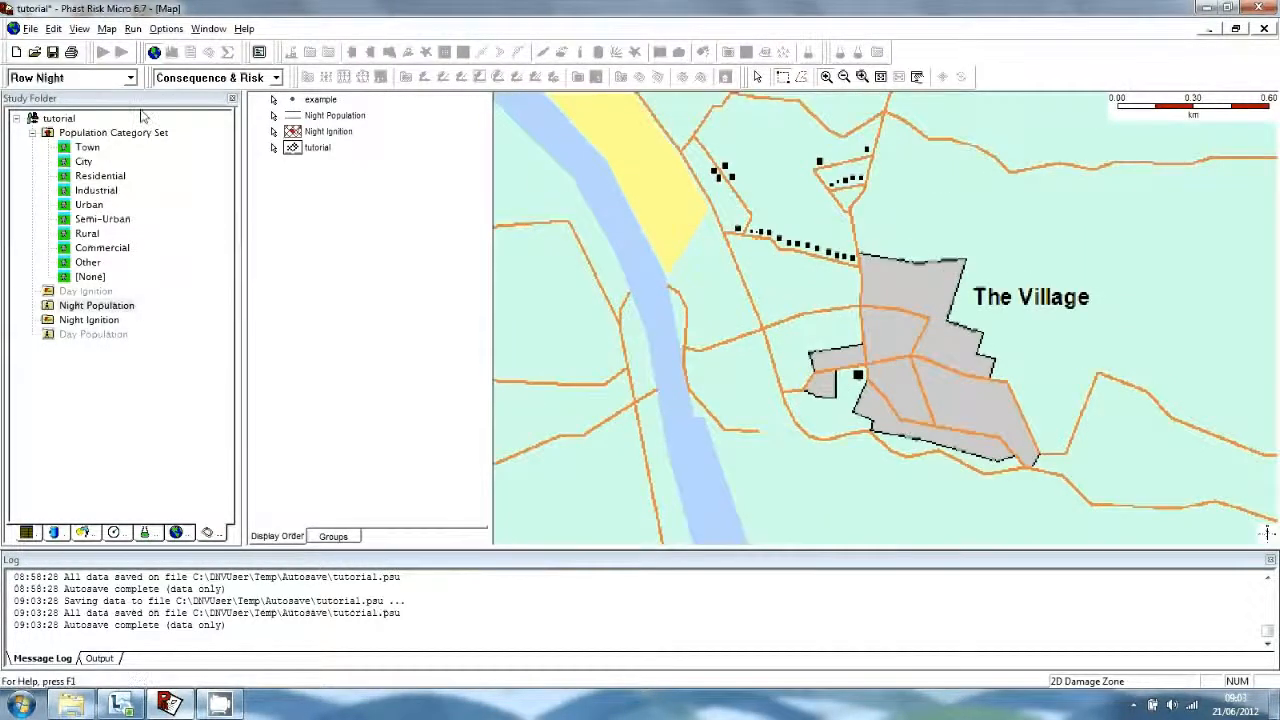
right_click(100, 309)
mouse_move(130, 293)
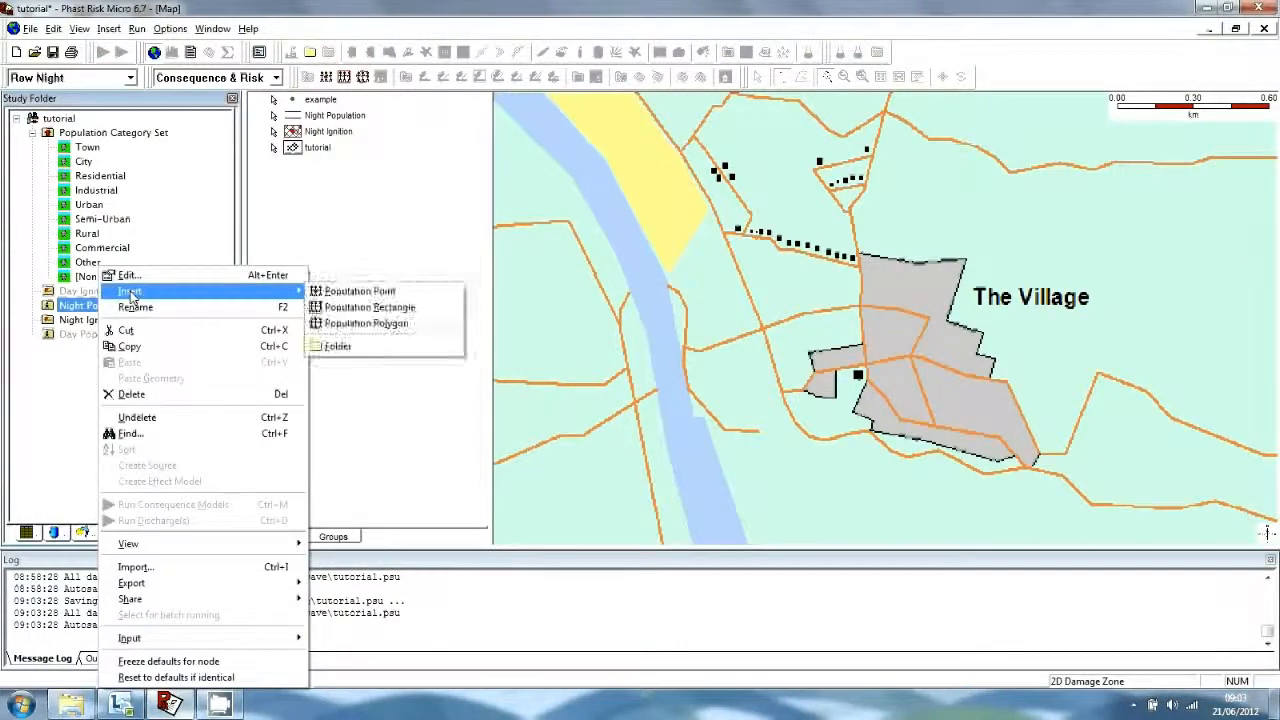
left_click(388, 292)
left_click(822, 172)
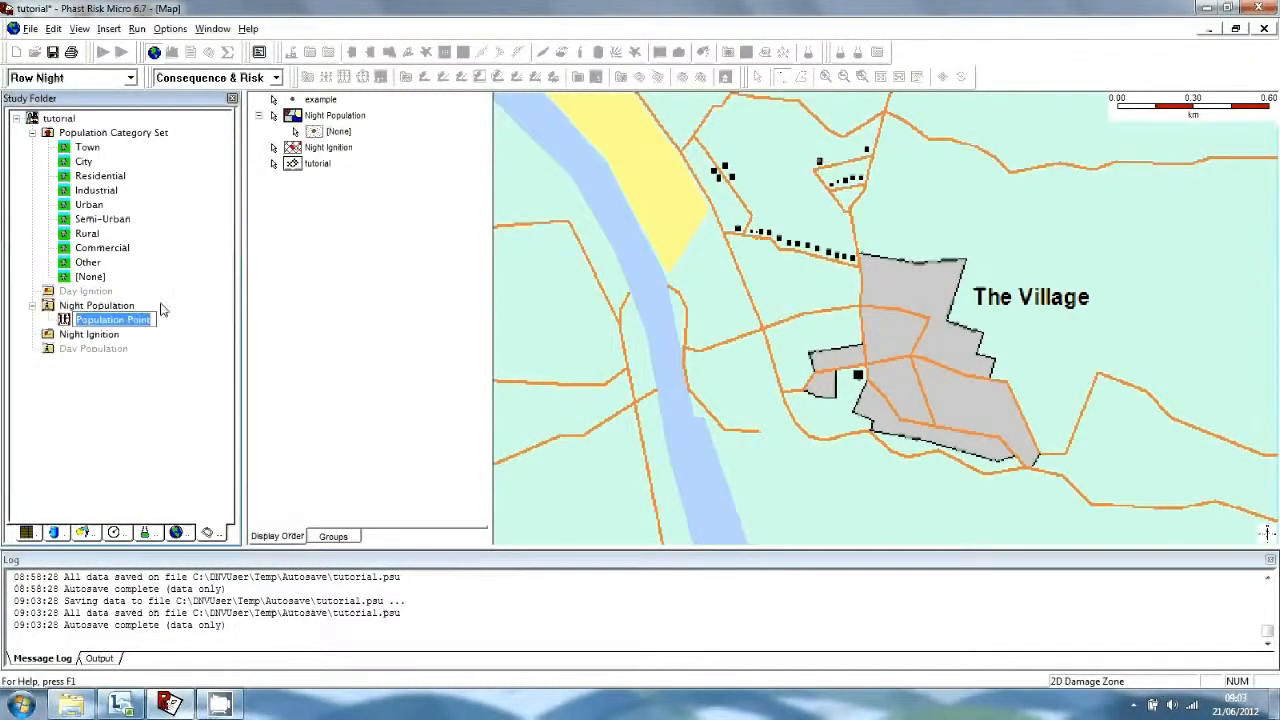
Begin inserting a Population Rectangle into the Night Population set.
right_click(122, 307)
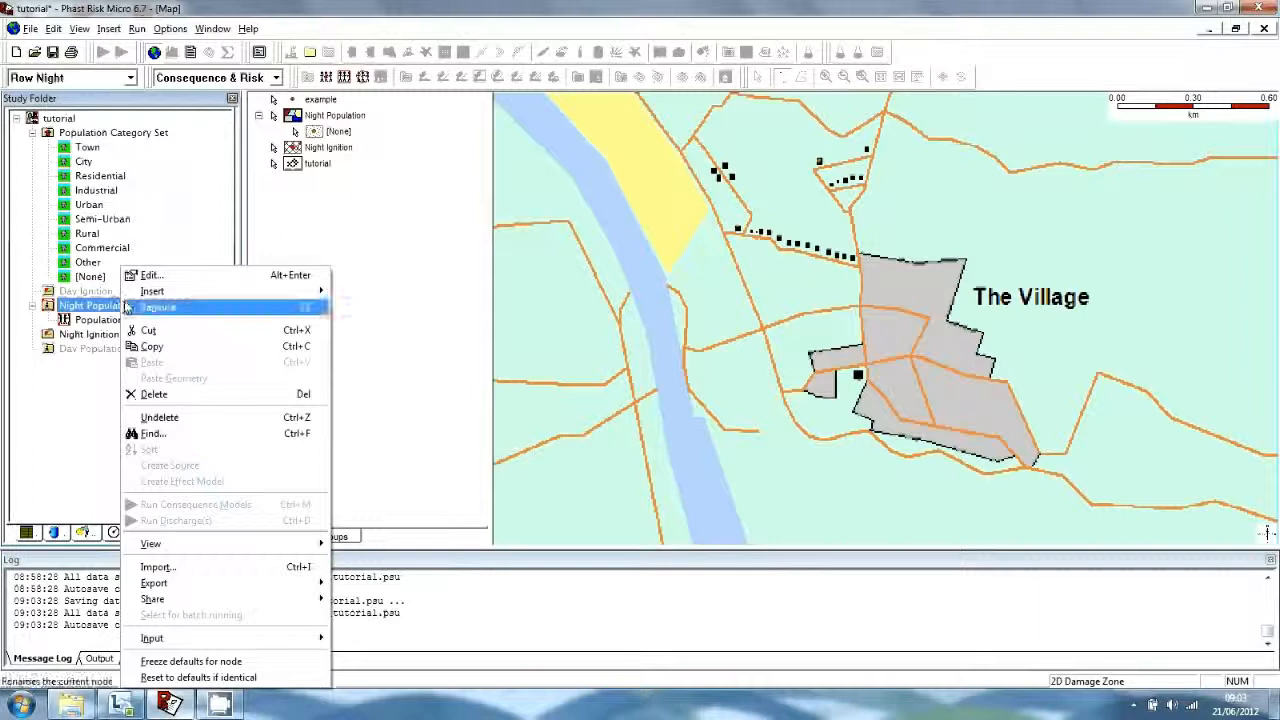
mouse_move(160, 292)
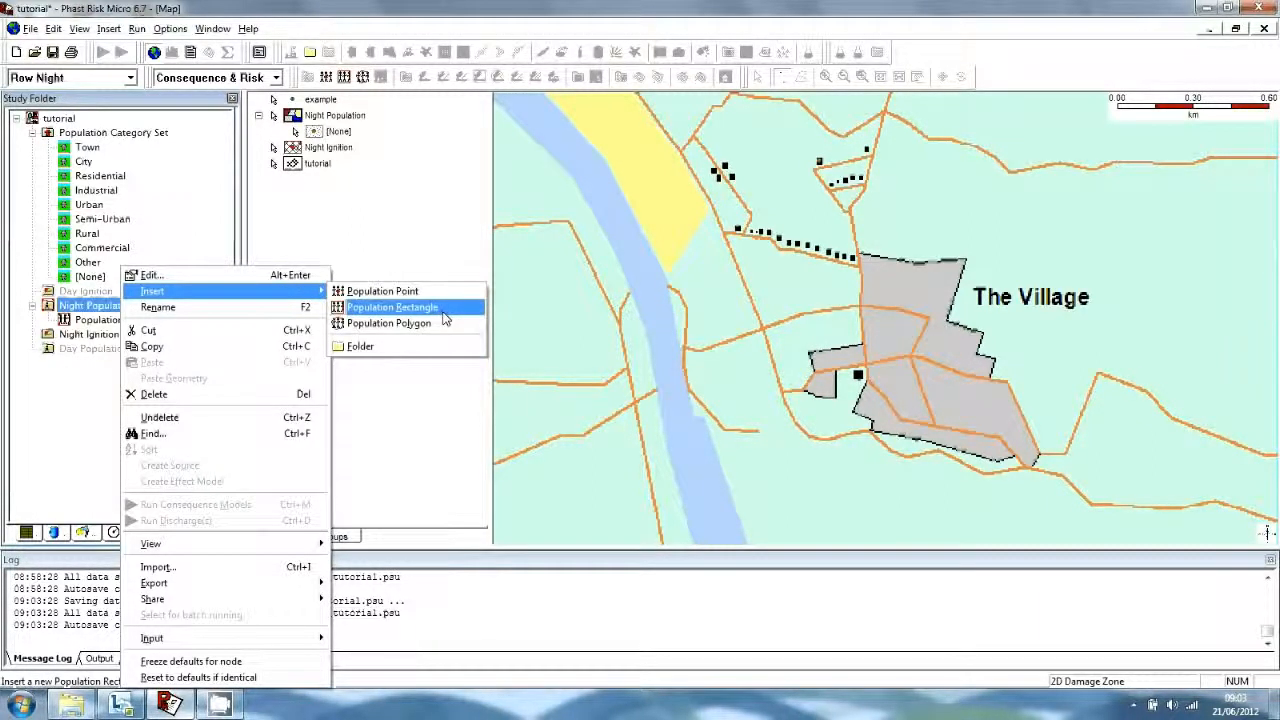
left_click(443, 310)
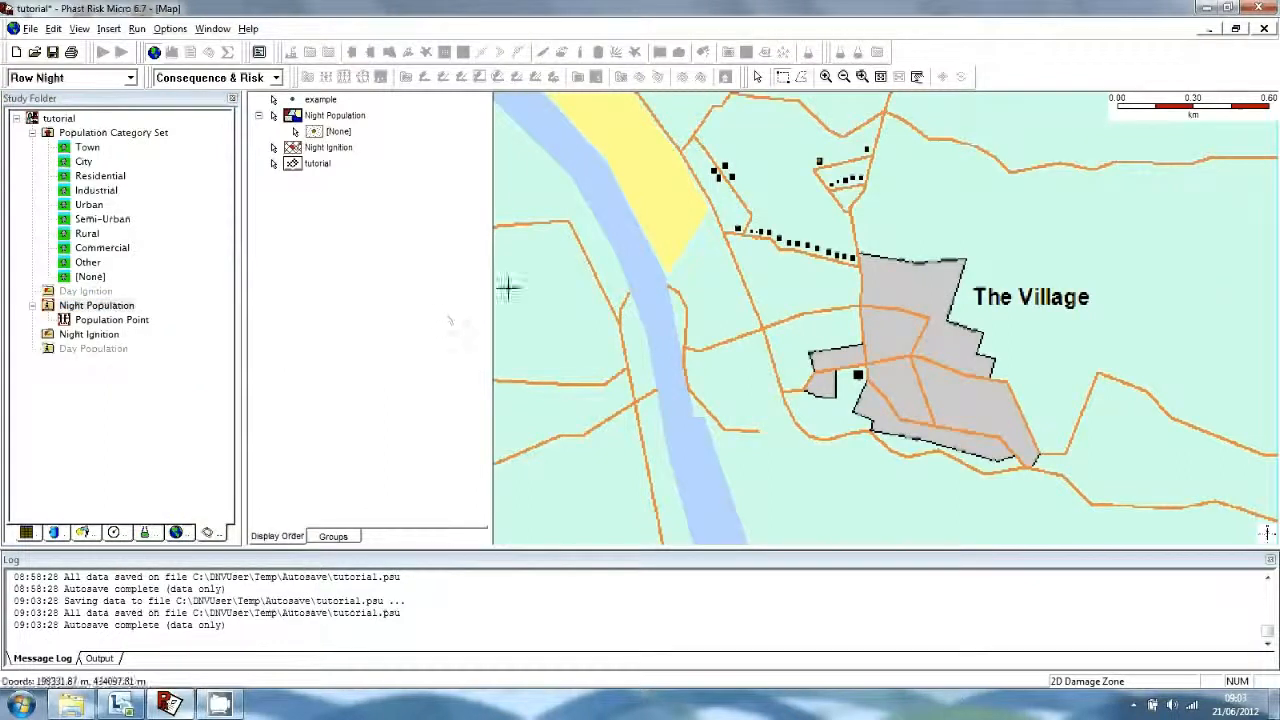
Draw a rotated population rectangle around the row of houses northwest of The Village.
left_click(733, 220)
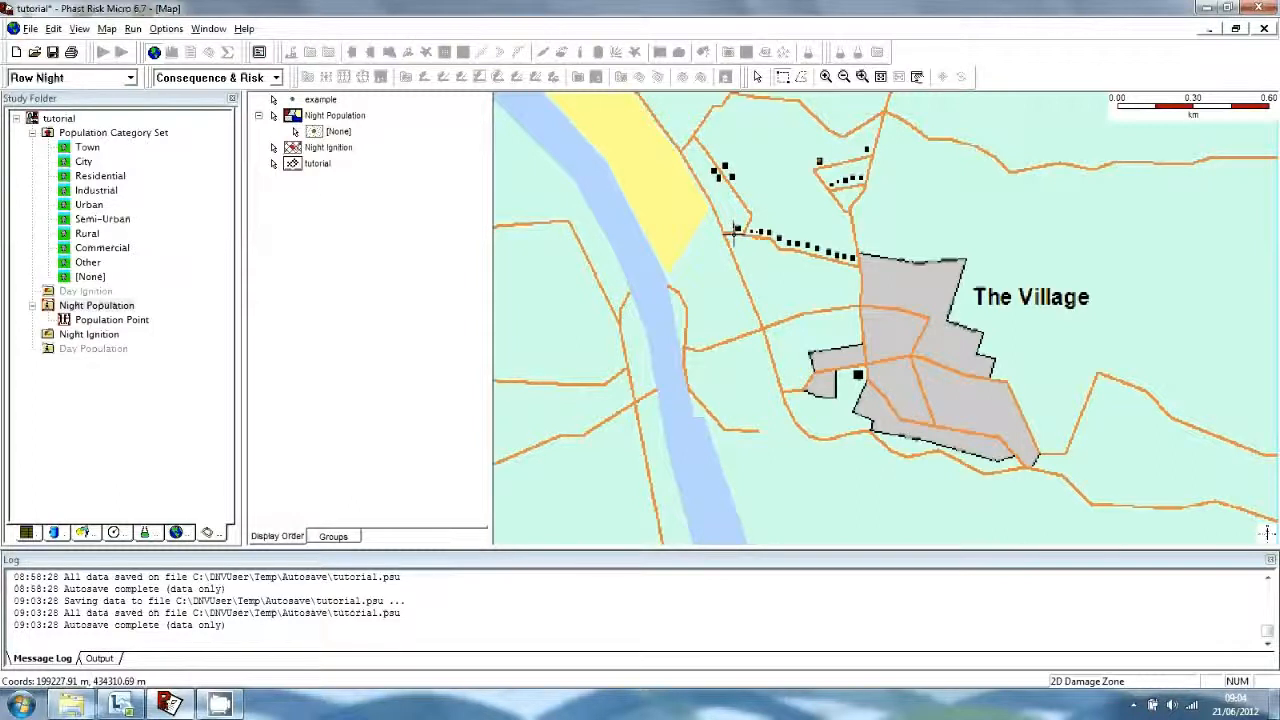
left_click_drag(733, 230, 863, 267)
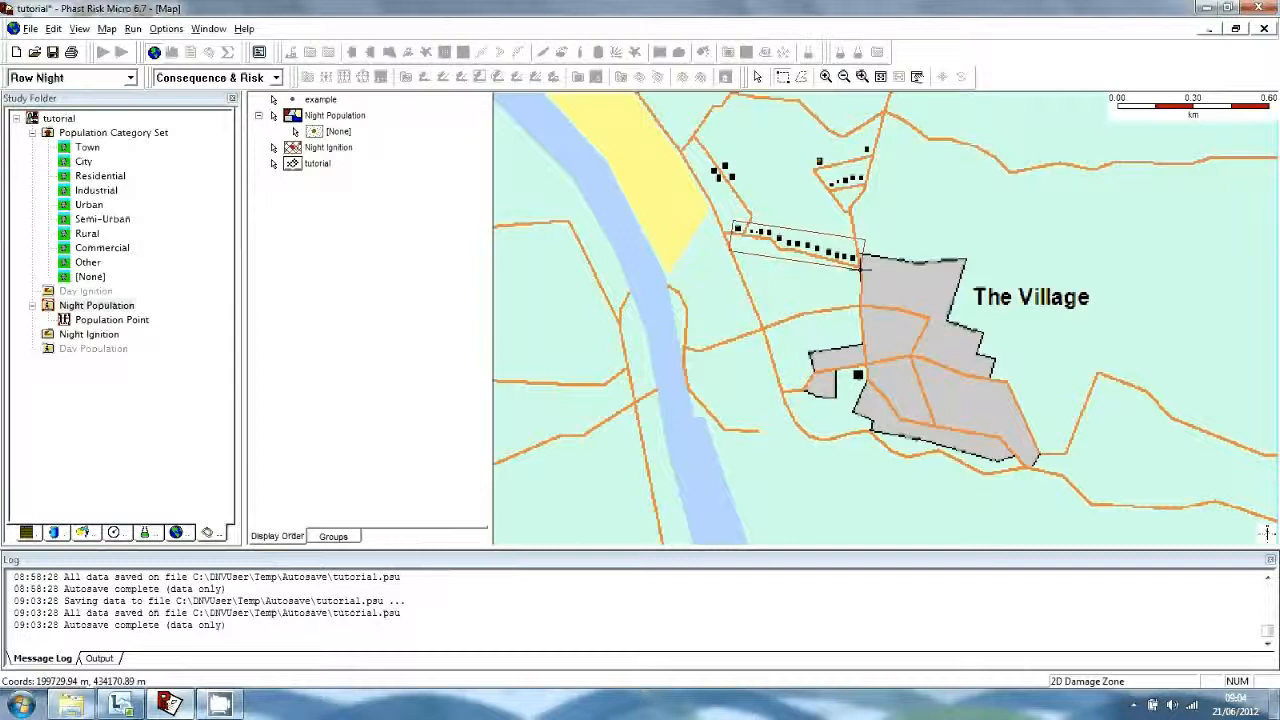
left_click(860, 265)
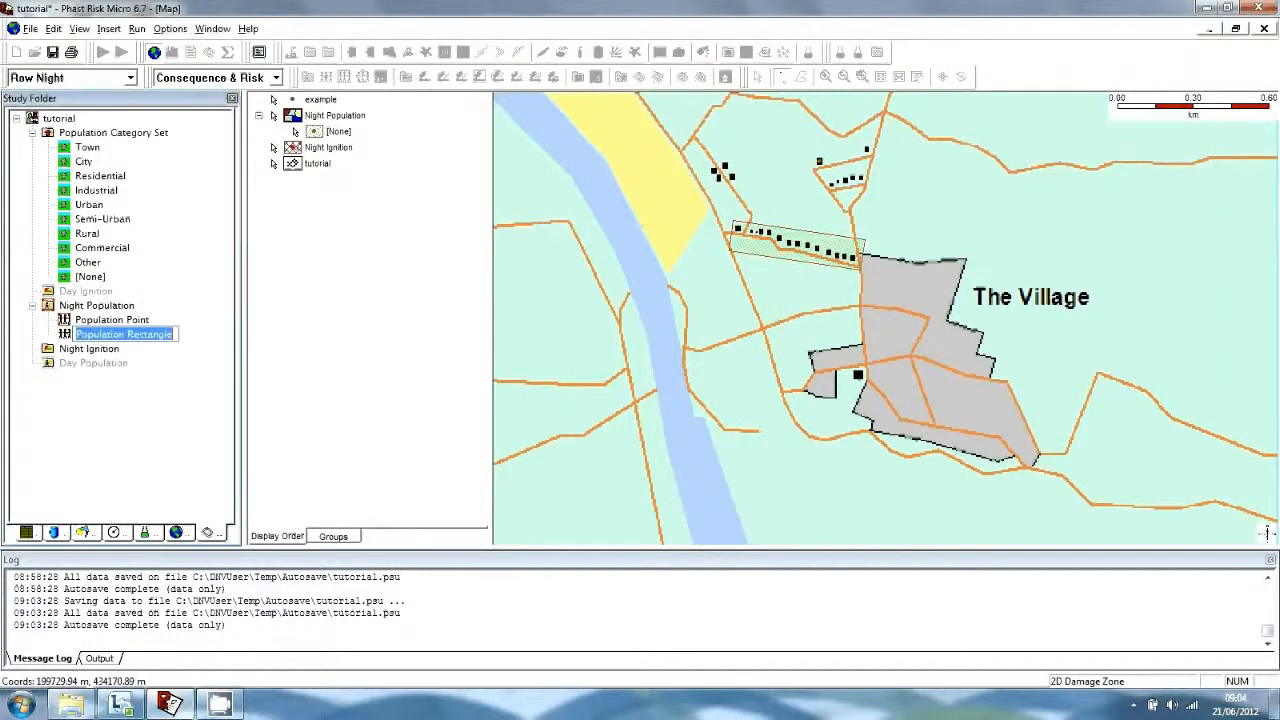
Insert a Population Polygon into Night Population and close it around The Village boundary.
right_click(101, 306)
mouse_move(140, 291)
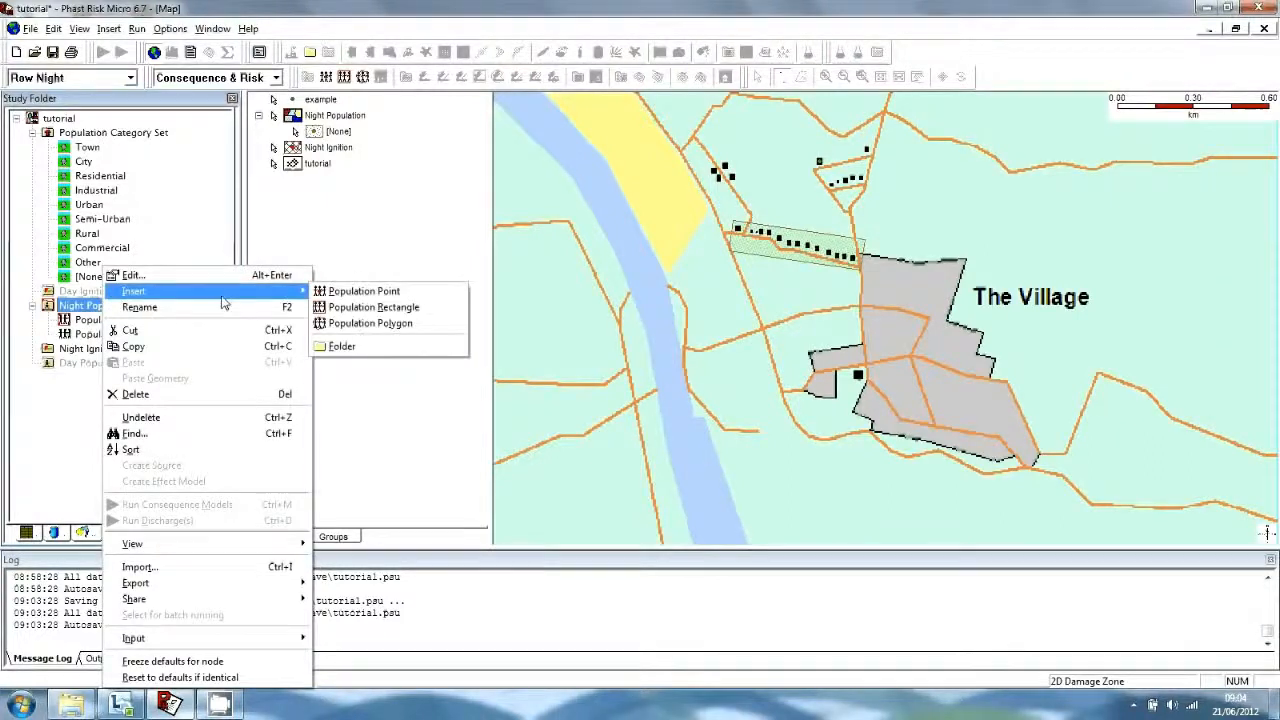
left_click(397, 324)
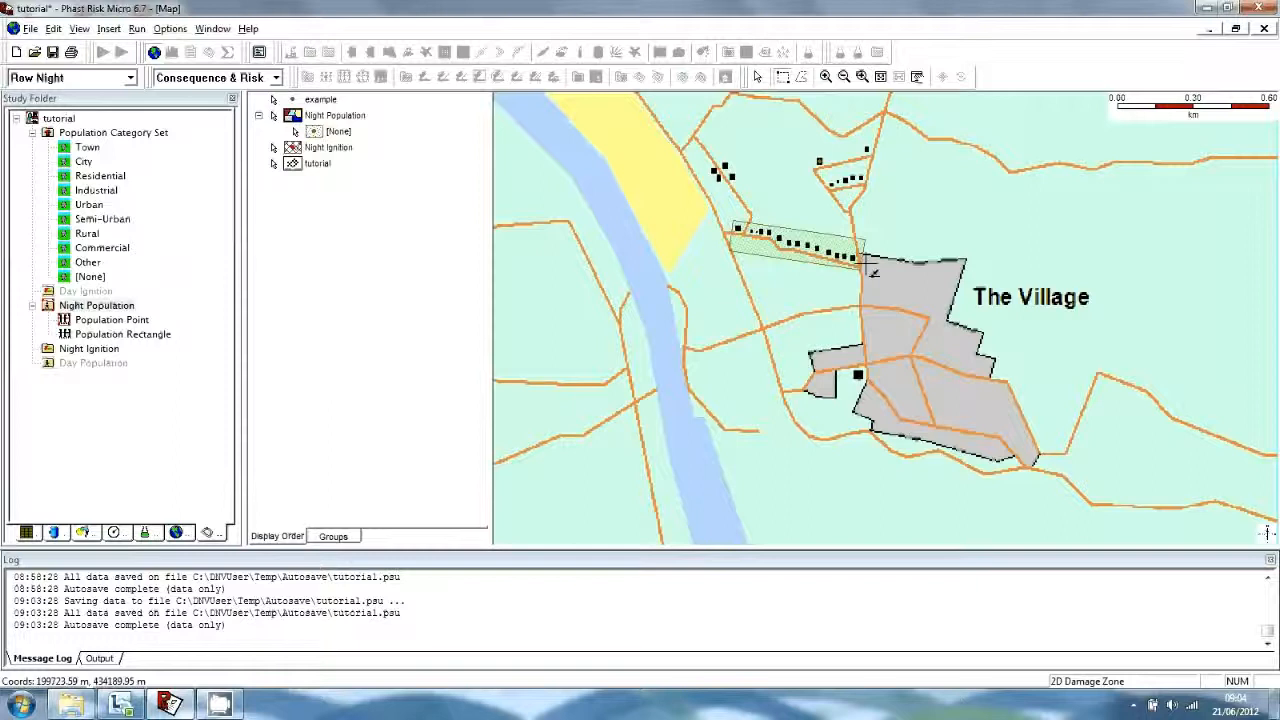
left_click(864, 256)
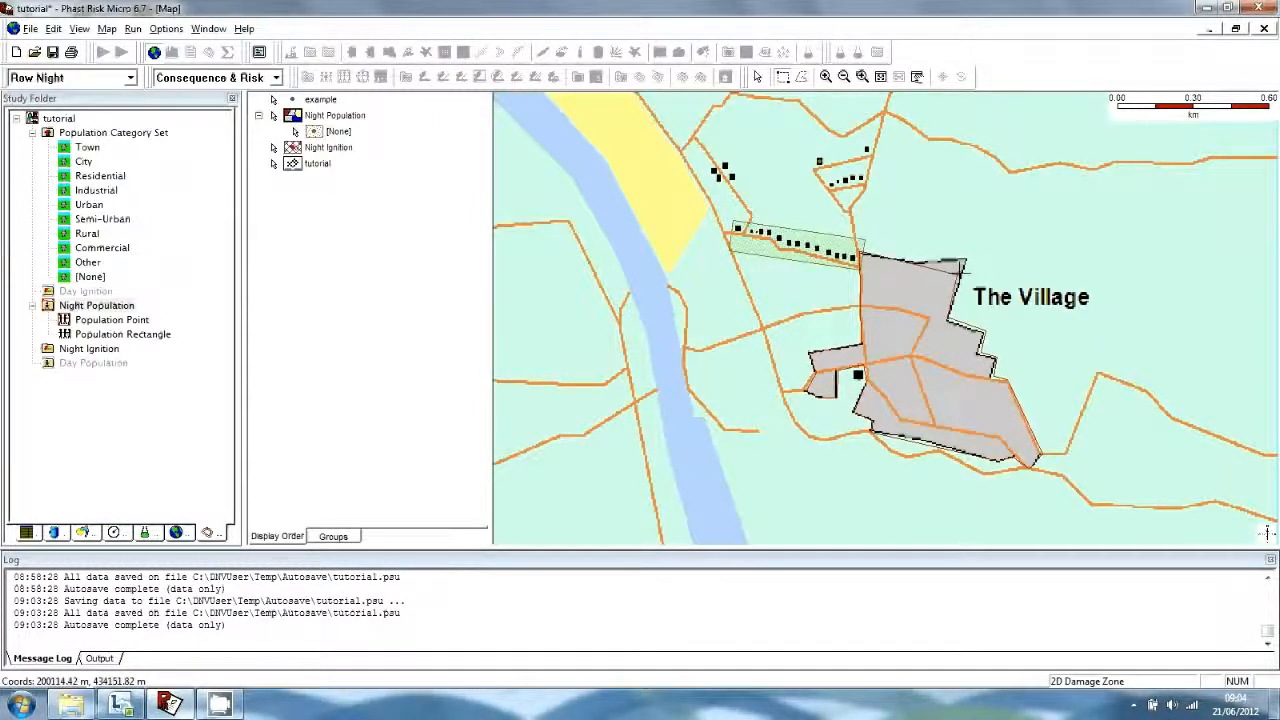
left_click(868, 254)
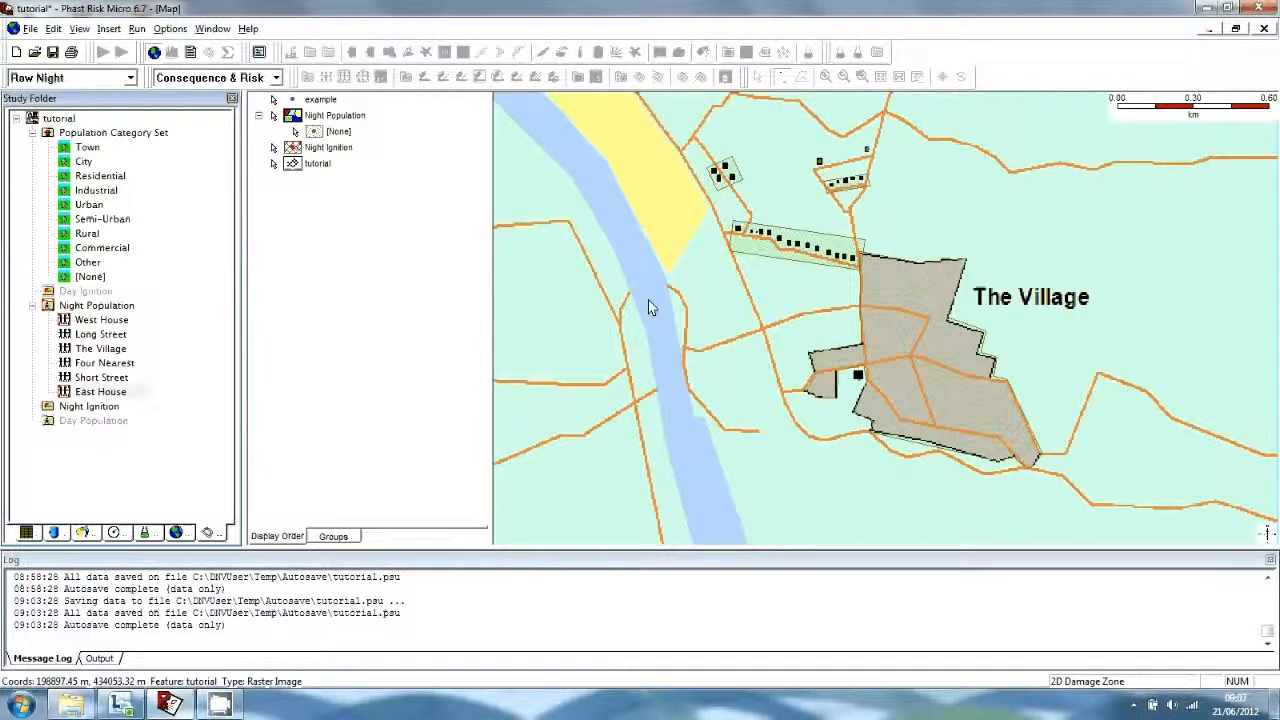
Select Night Population and turn on View > Labels to show item names on the map.
left_click(96, 305)
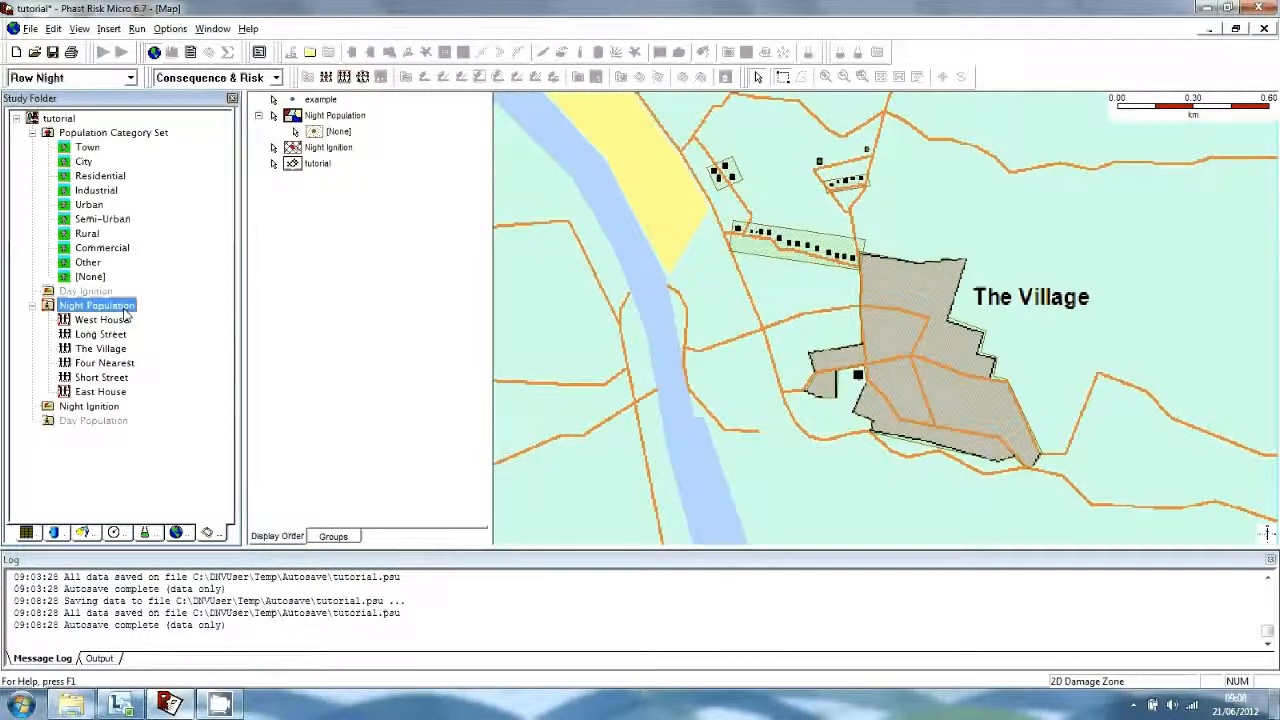
right_click(68, 34)
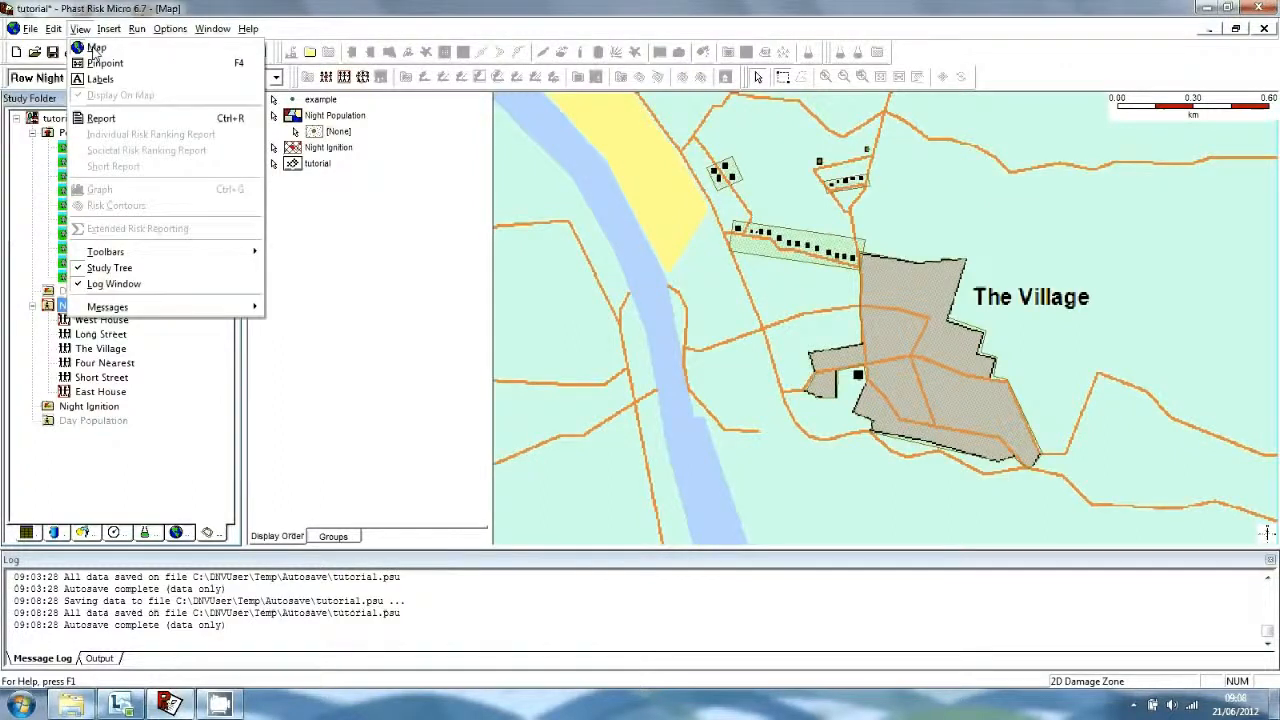
left_click(96, 60)
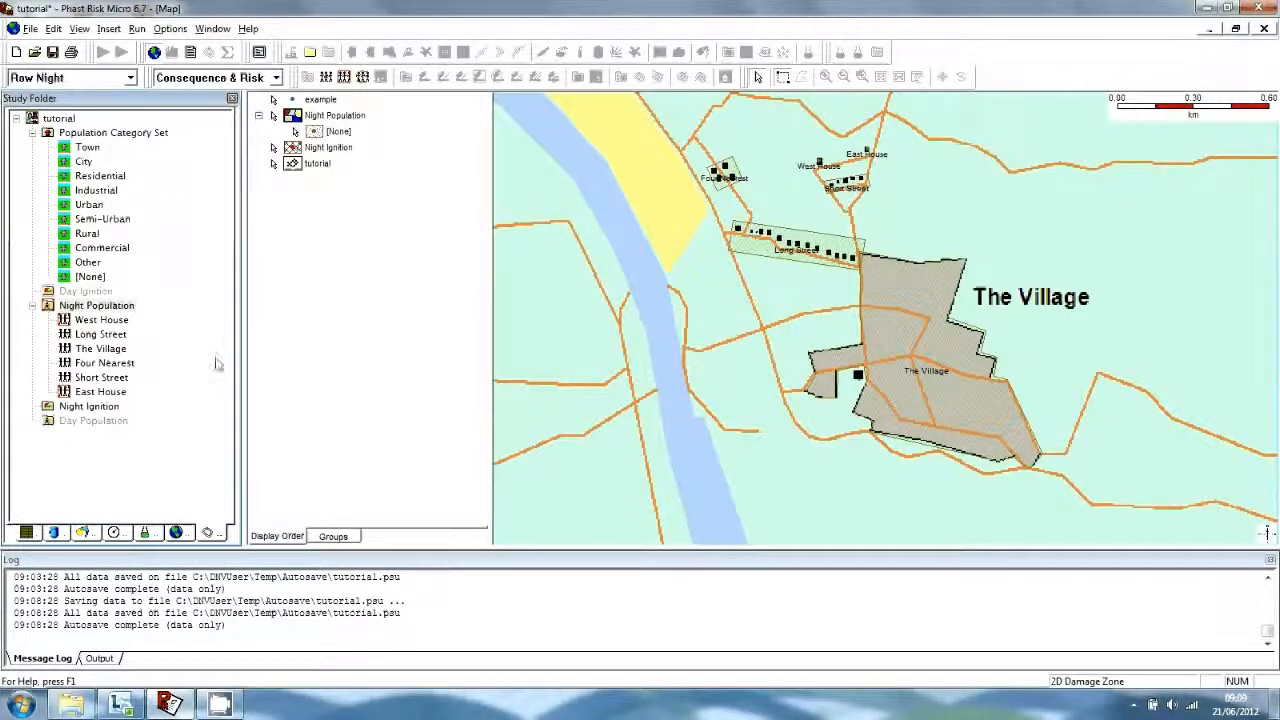
Open the Night Population set and set West House and East House populations to 4.
double_click(122, 307)
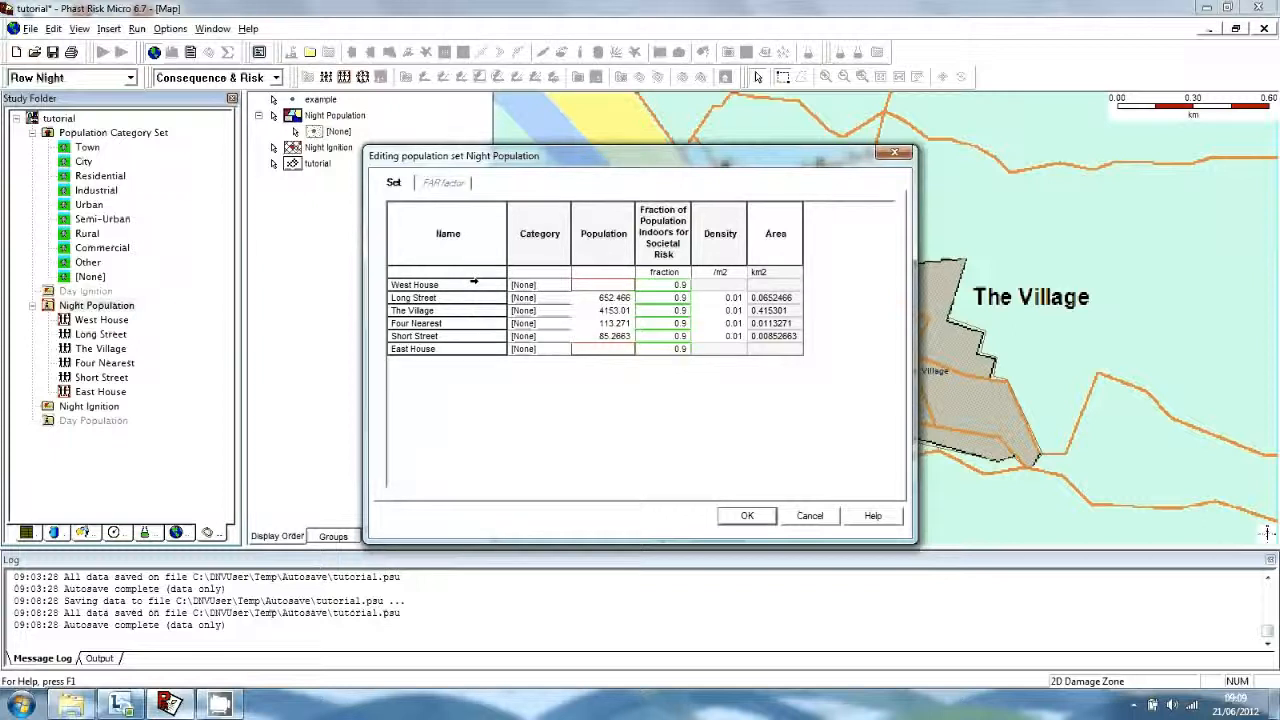
left_click(582, 286)
type("4")
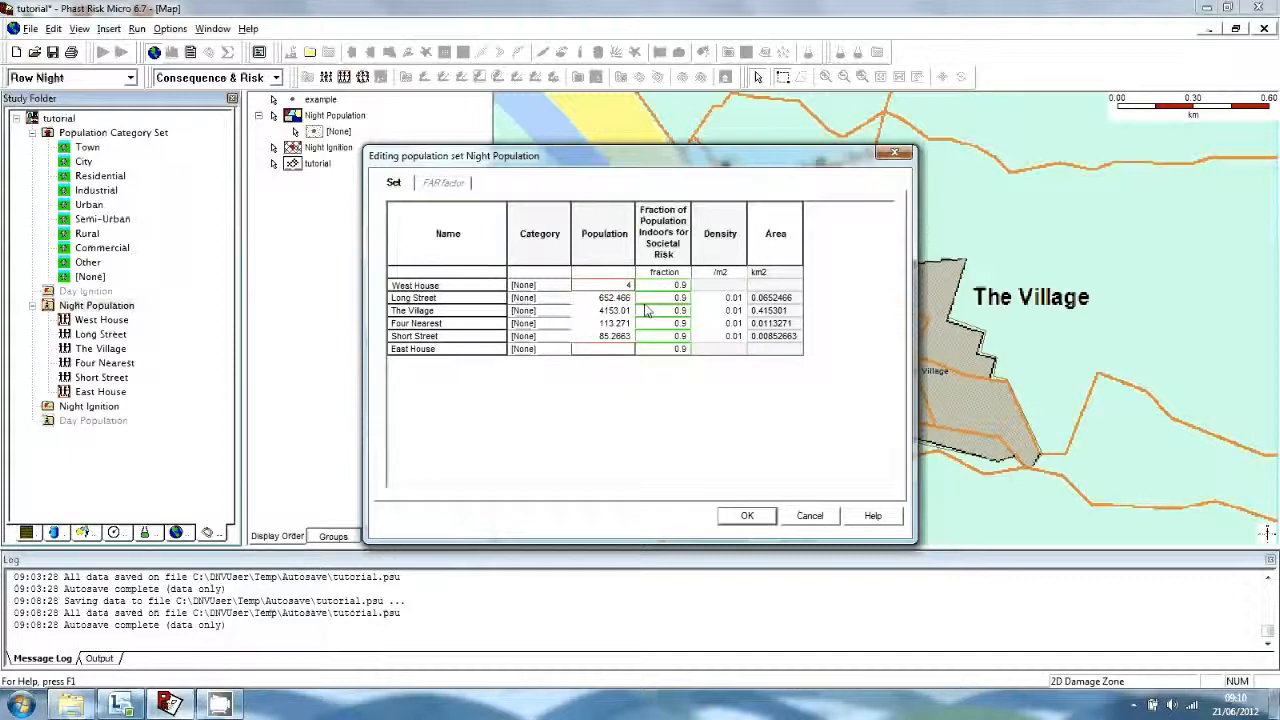
left_click(592, 352)
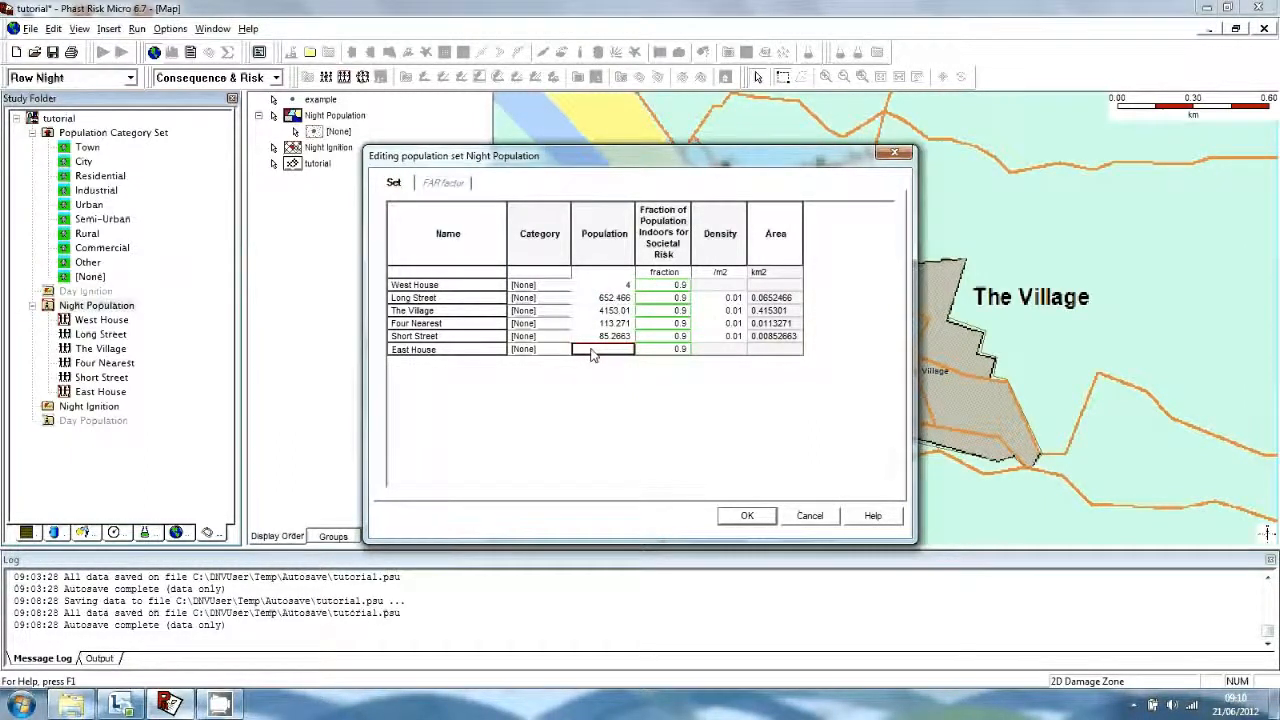
type("4")
left_click(596, 300)
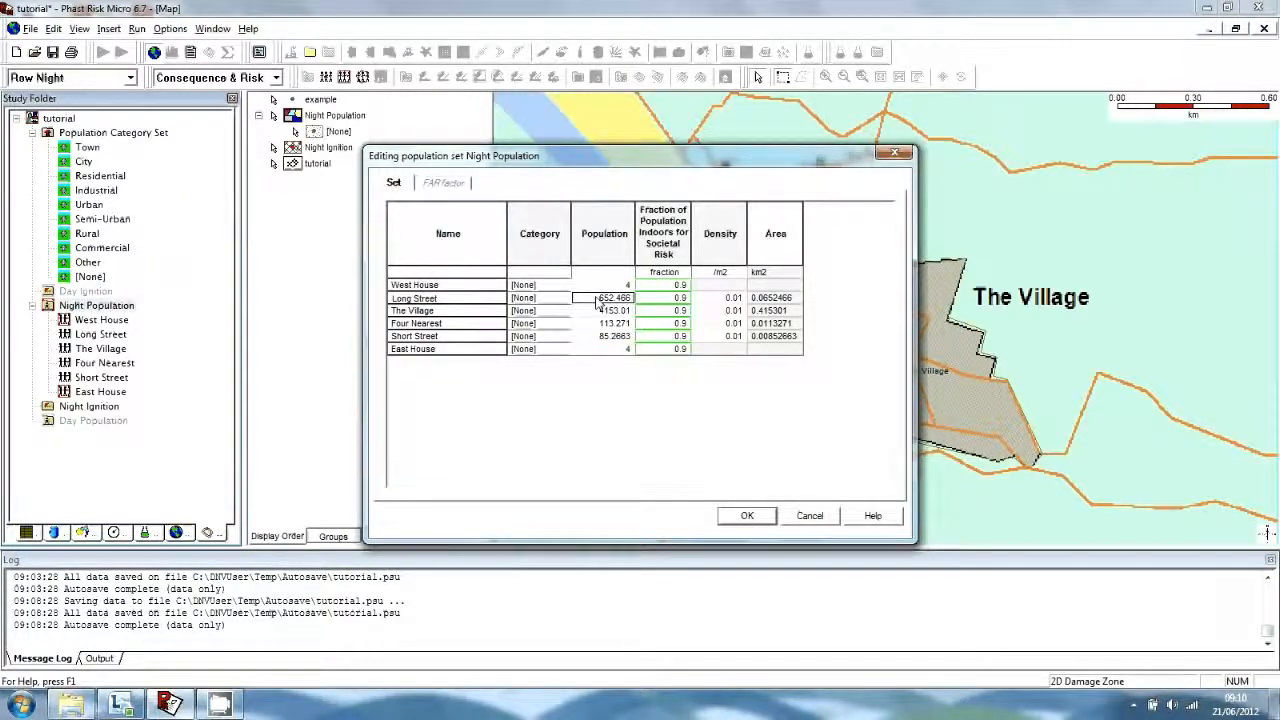
Set Long Street to 60, The Village 400, Four Nearest 10, Short Street 24, and apply.
type("60")
left_click(600, 312)
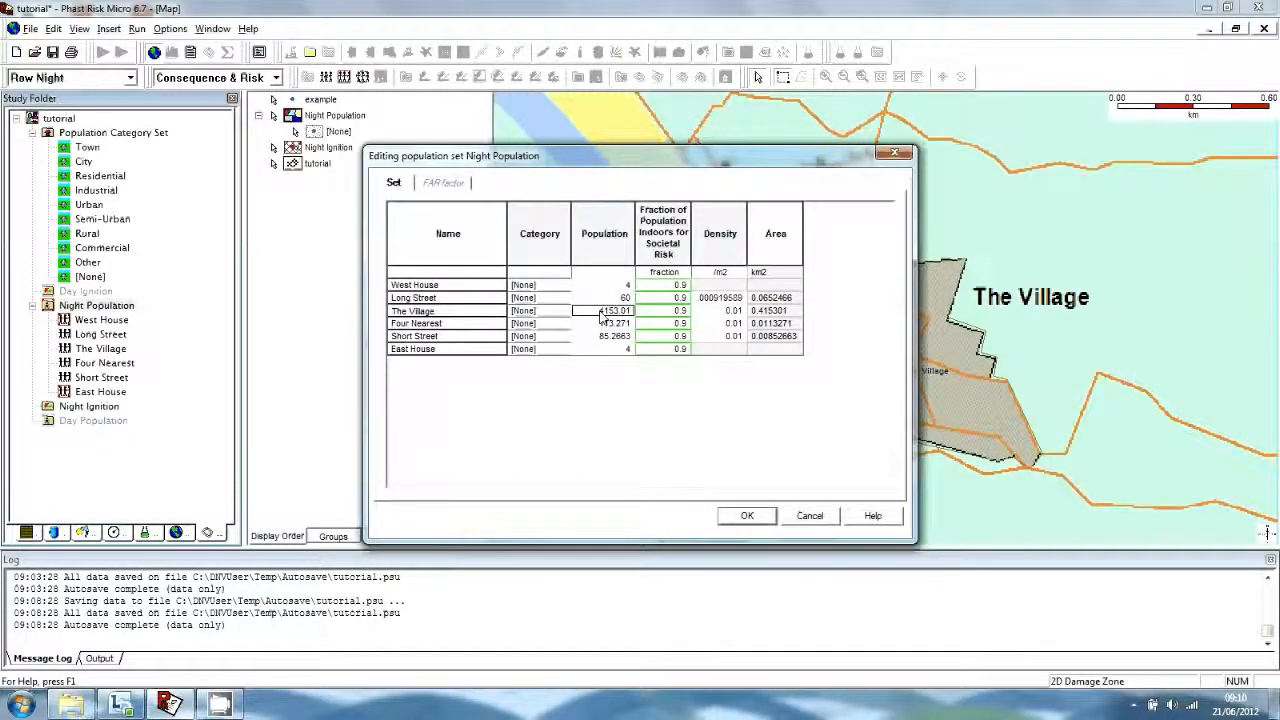
type("400")
left_click(606, 325)
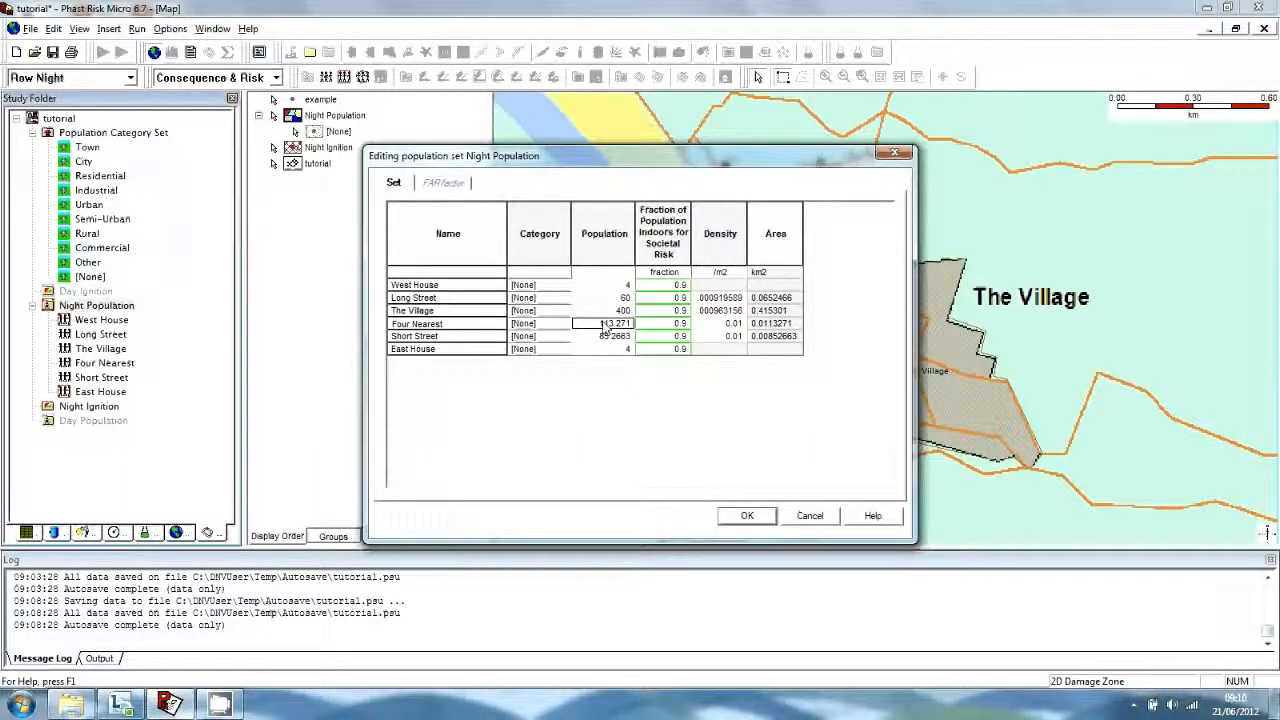
type("10")
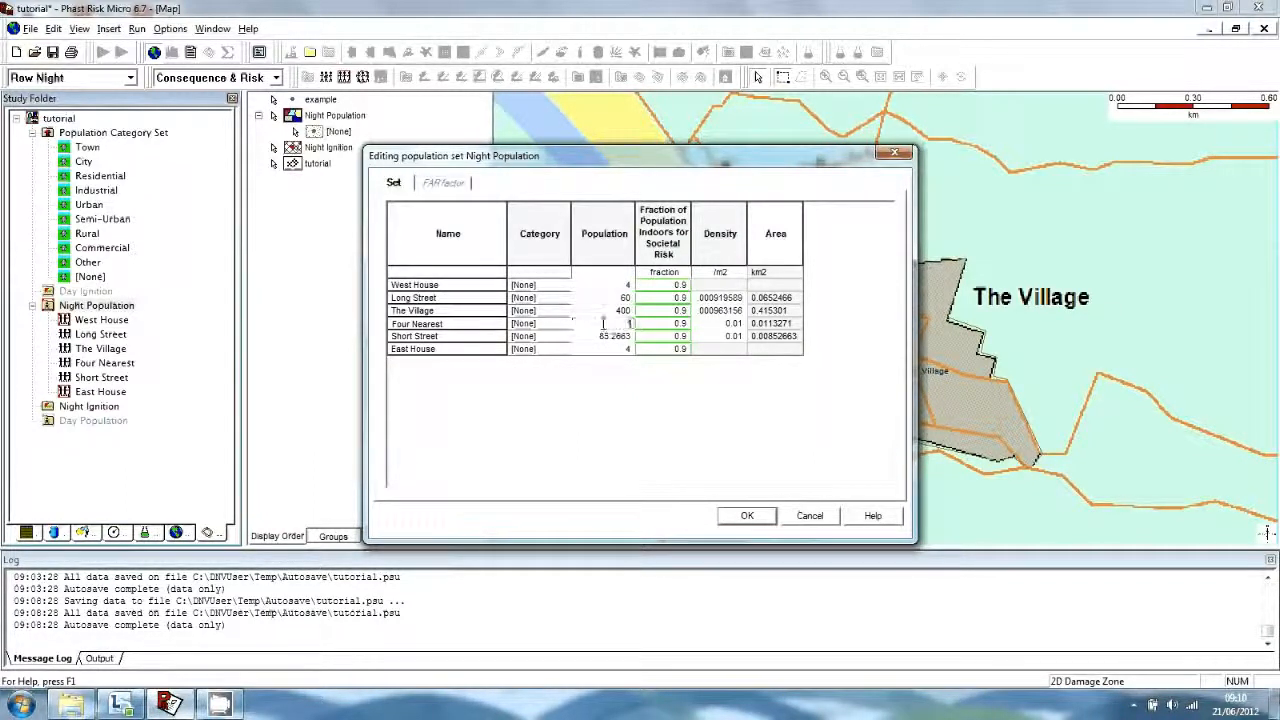
left_click(607, 338)
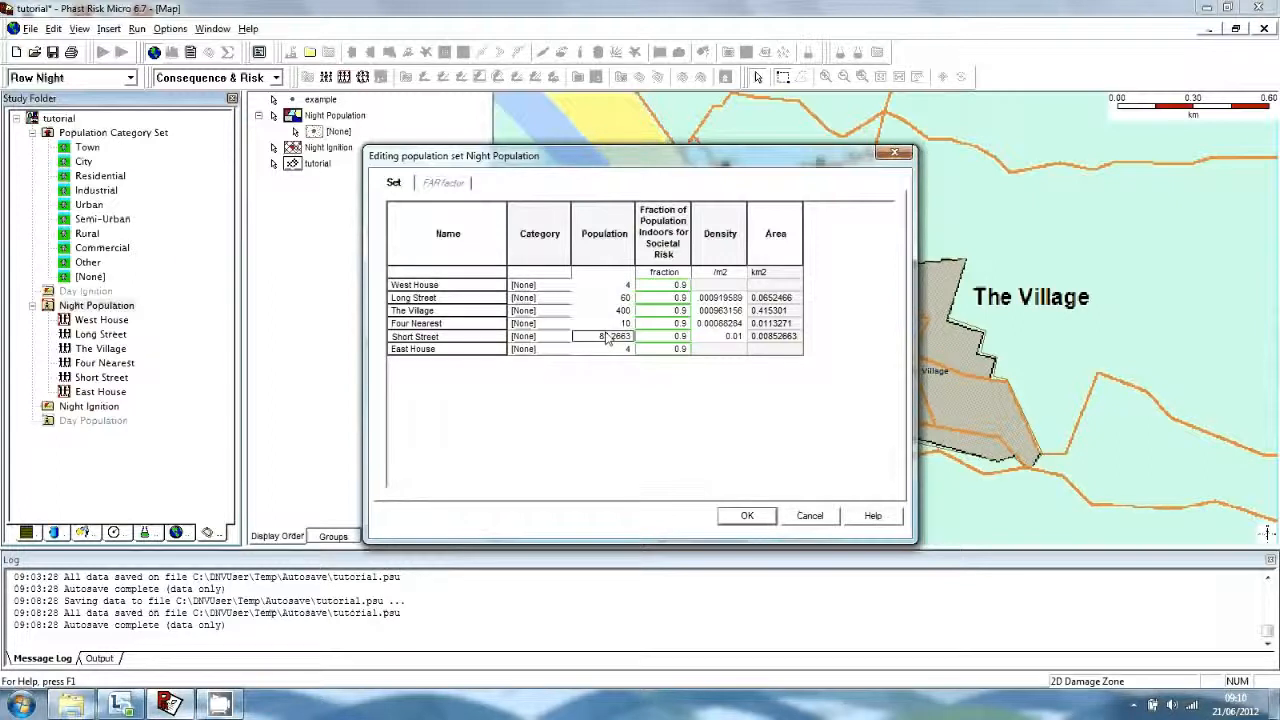
type("24")
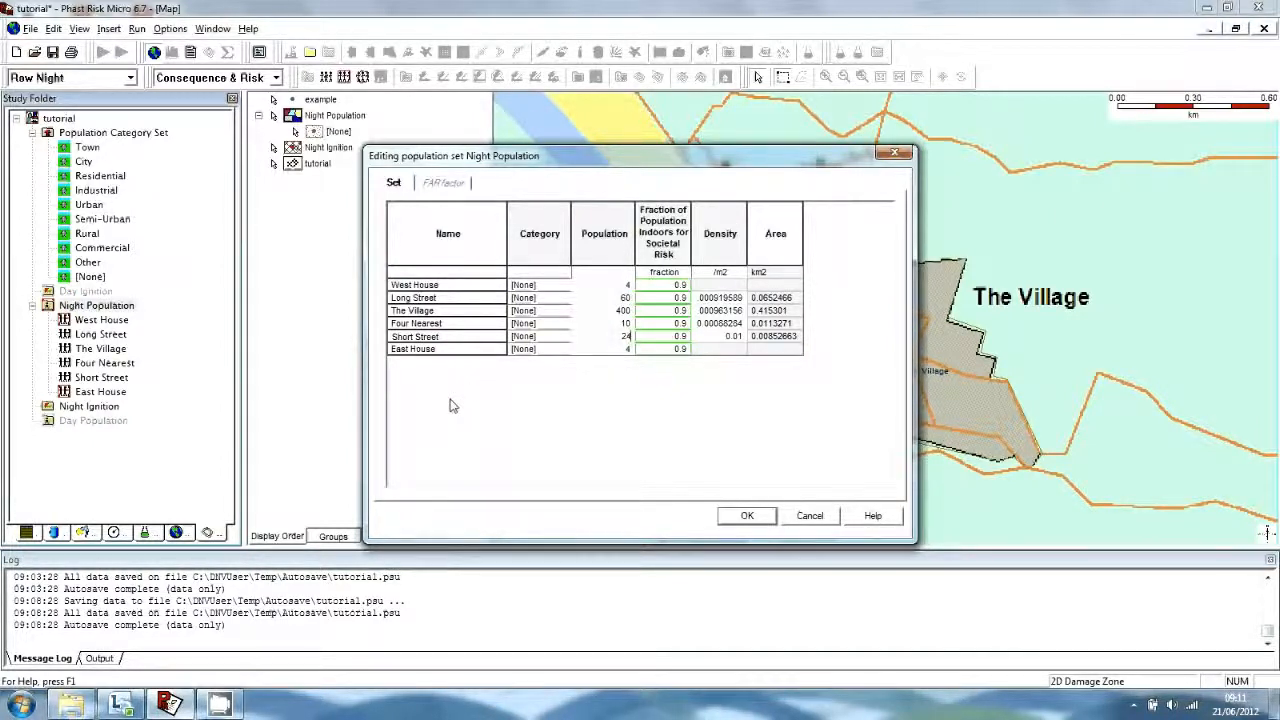
left_click(735, 521)
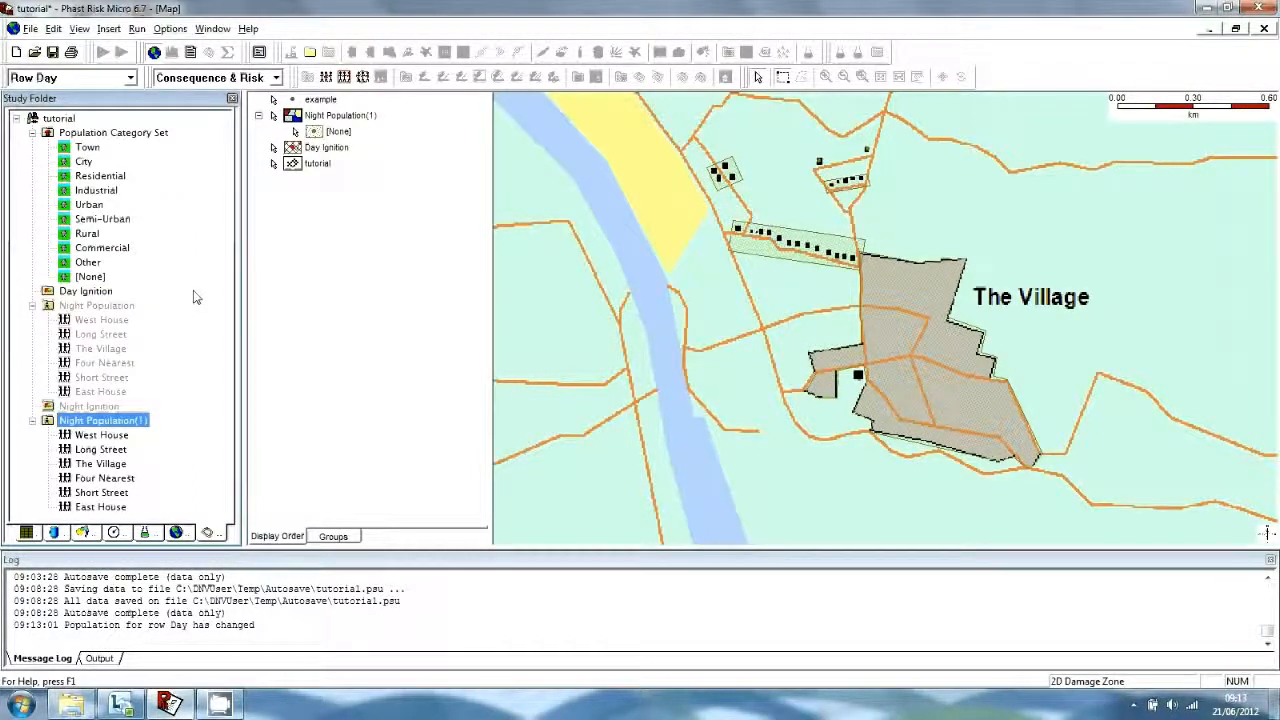
Rename the copied set Night Population(1) to Day Population.
right_click(82, 422)
left_click(127, 308)
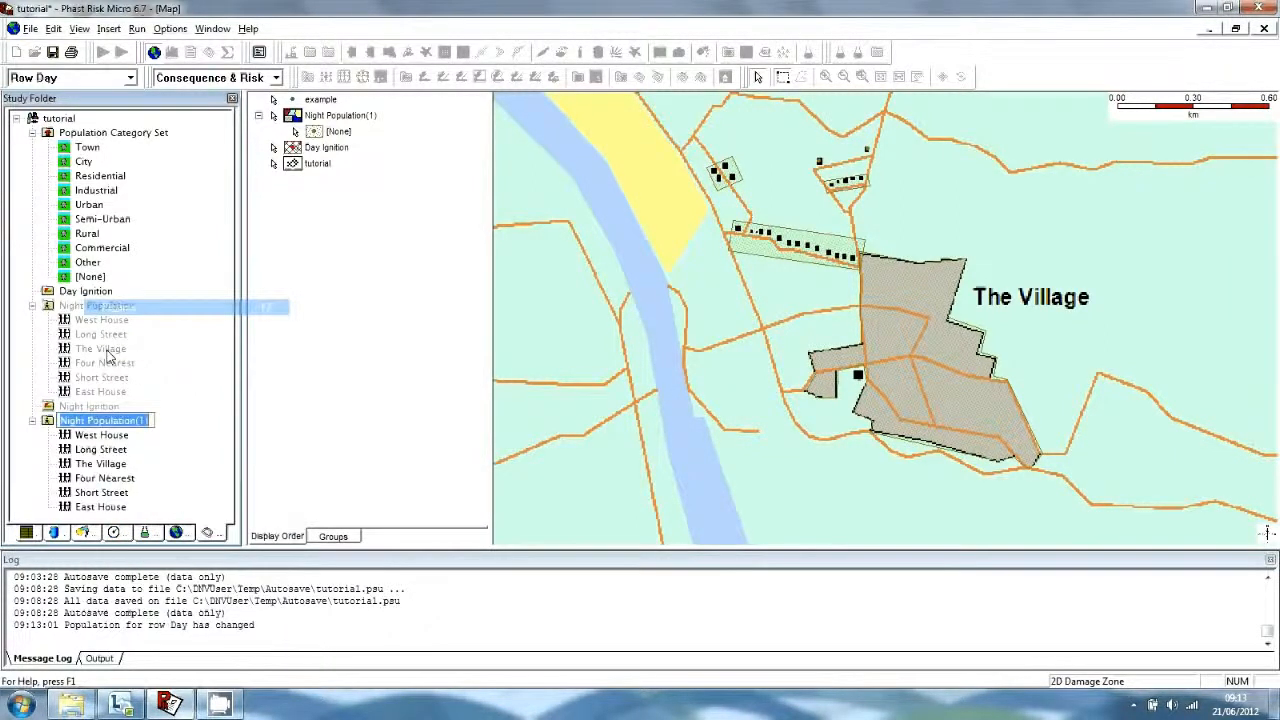
key("Home")
key("Right")
key("Right")
key("Delete")
key("Delete")
key("Delete")
key("BackSpace")
key("BackSpace")
type("Day")
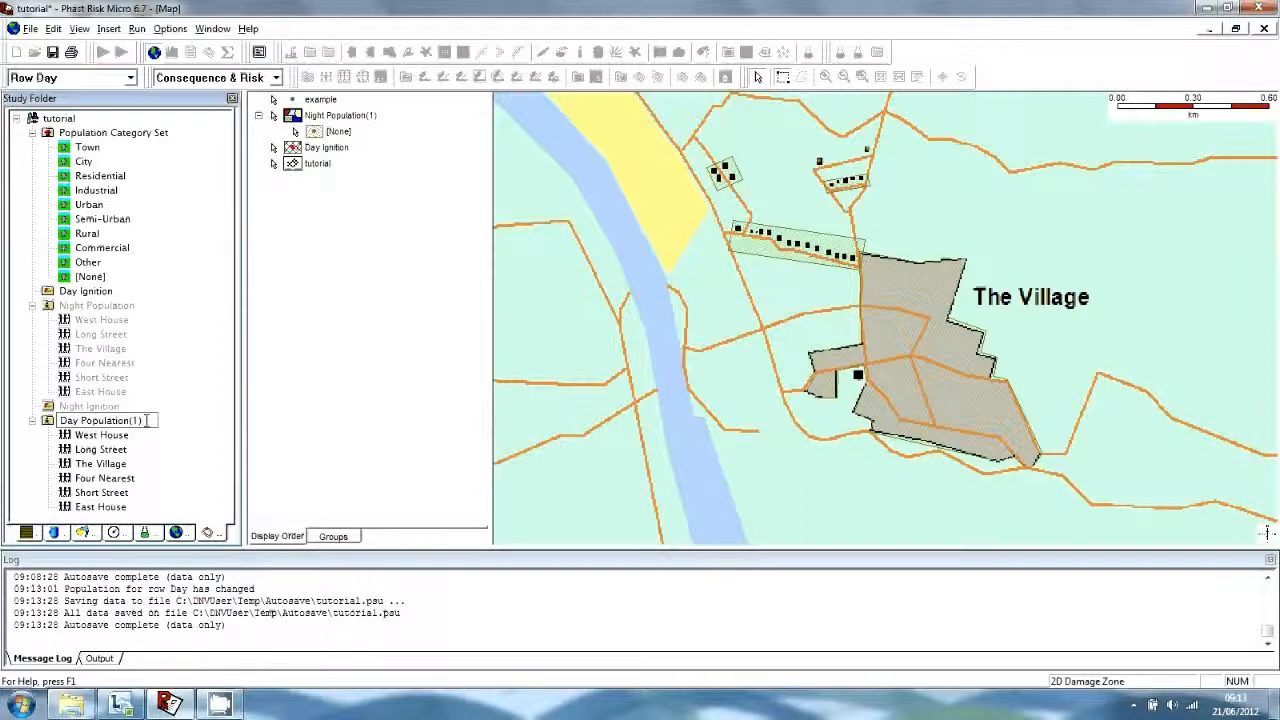
key("BackSpace")
key("BackSpace")
key("BackSpace")
key("Return")
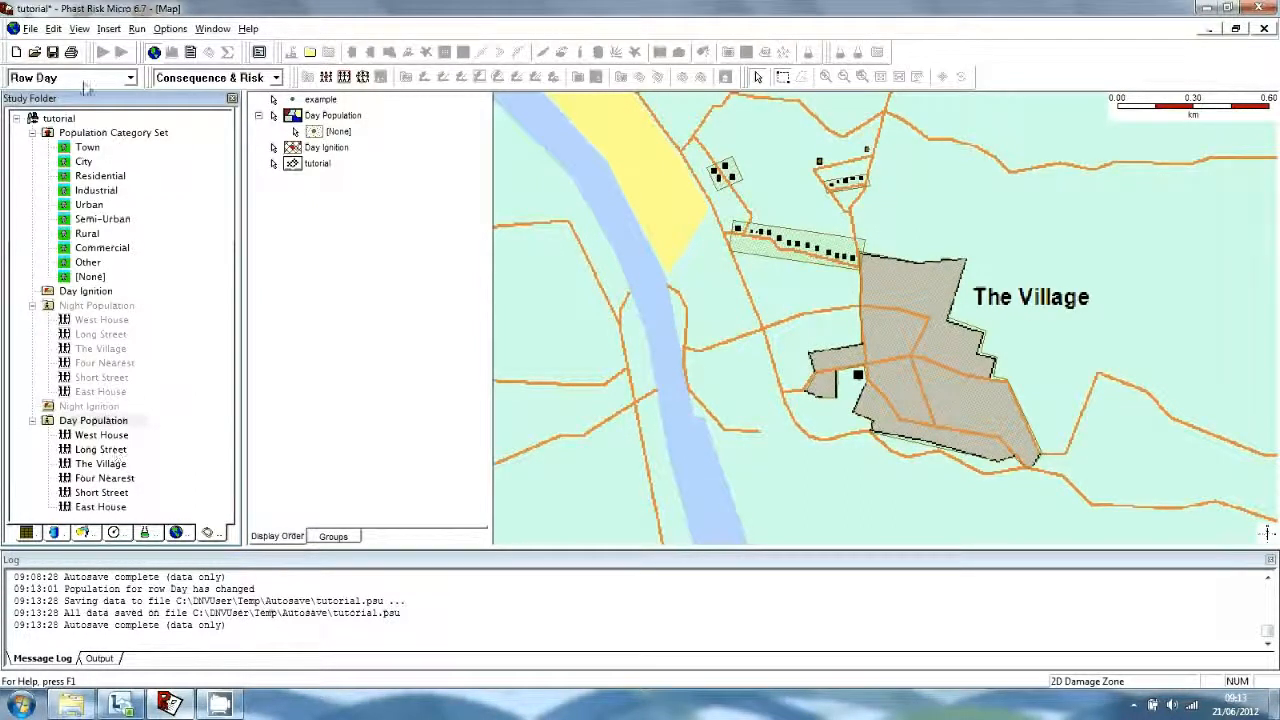
Assign Day Population to the Day run row in the Run Rows editor.
left_click(26, 532)
left_click(84, 147)
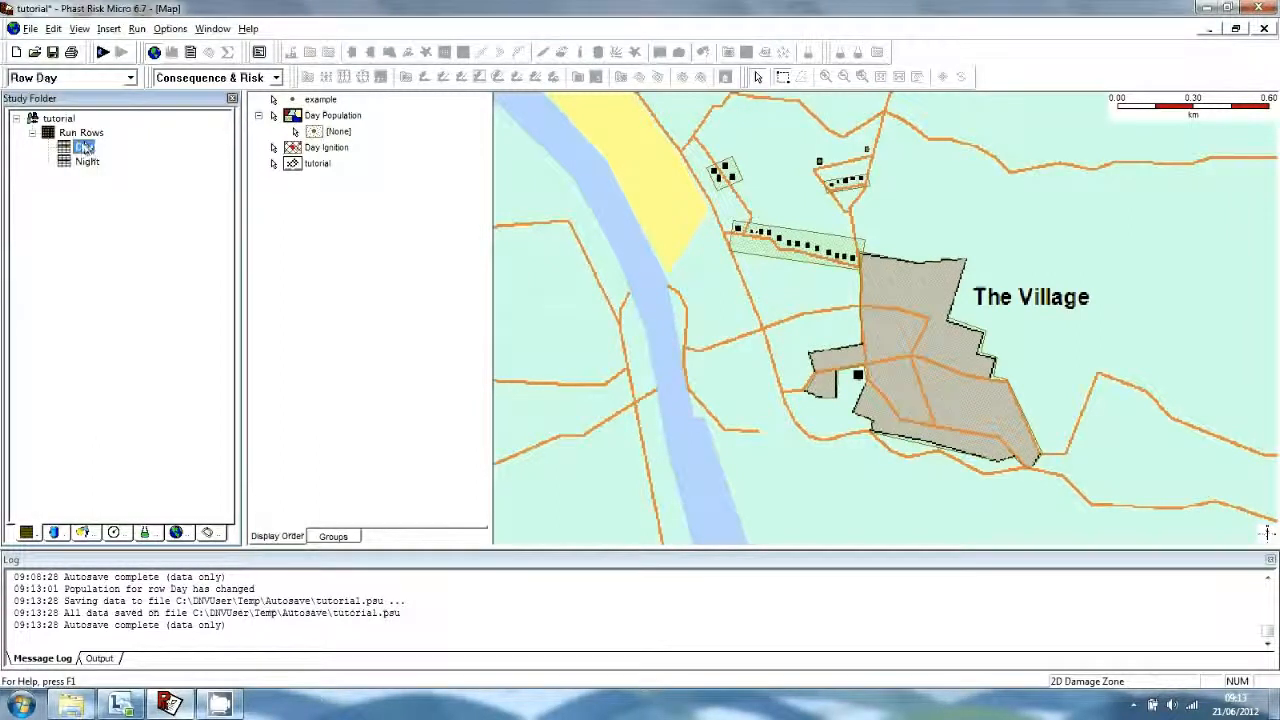
double_click(81, 132)
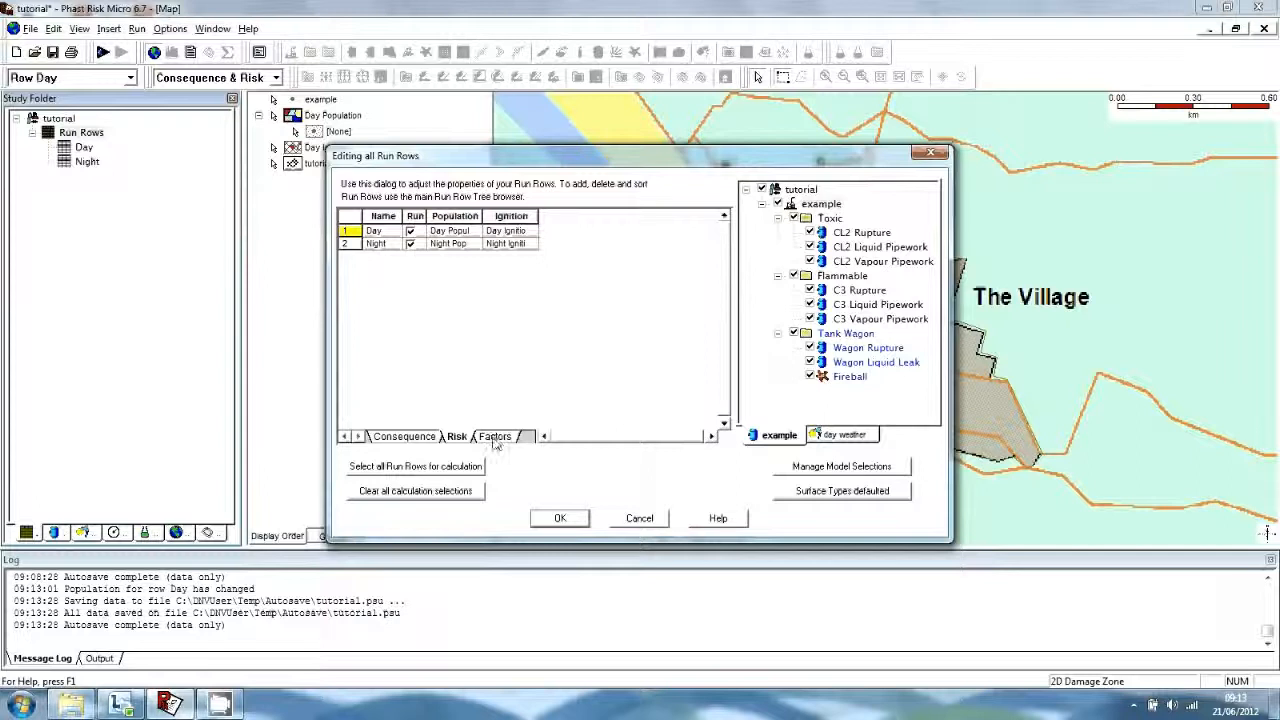
left_click(477, 231)
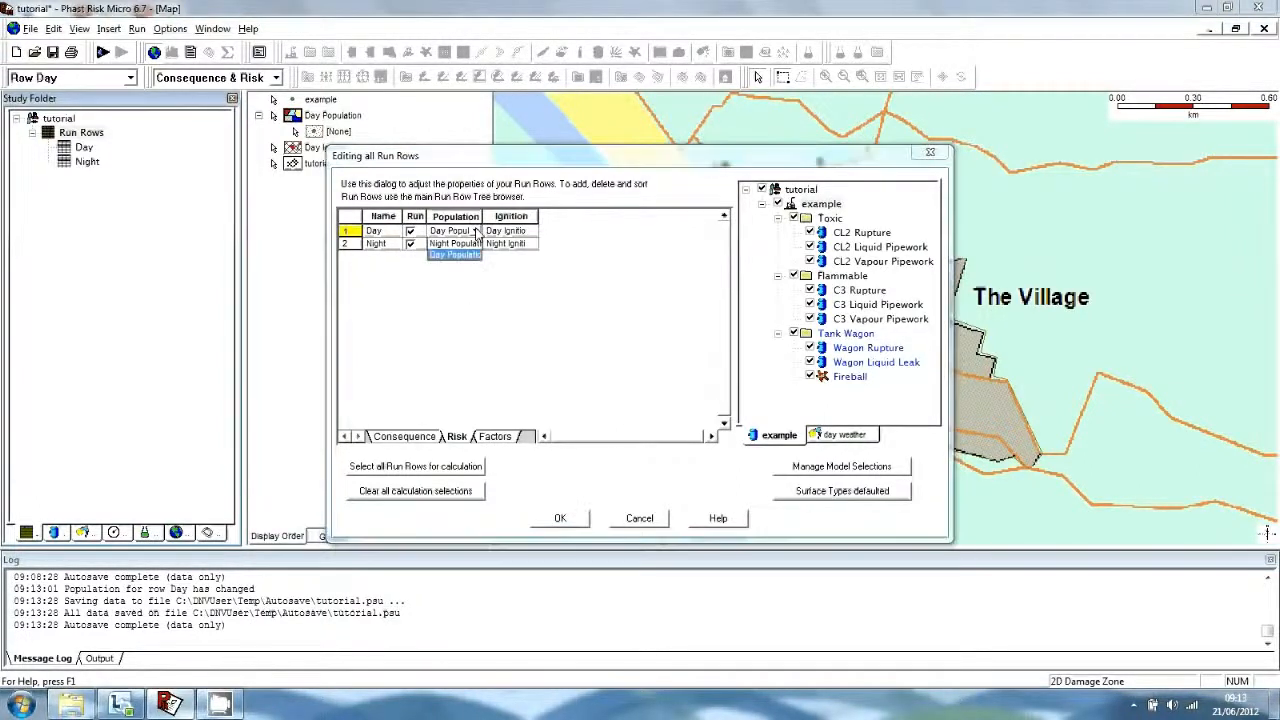
left_click(473, 256)
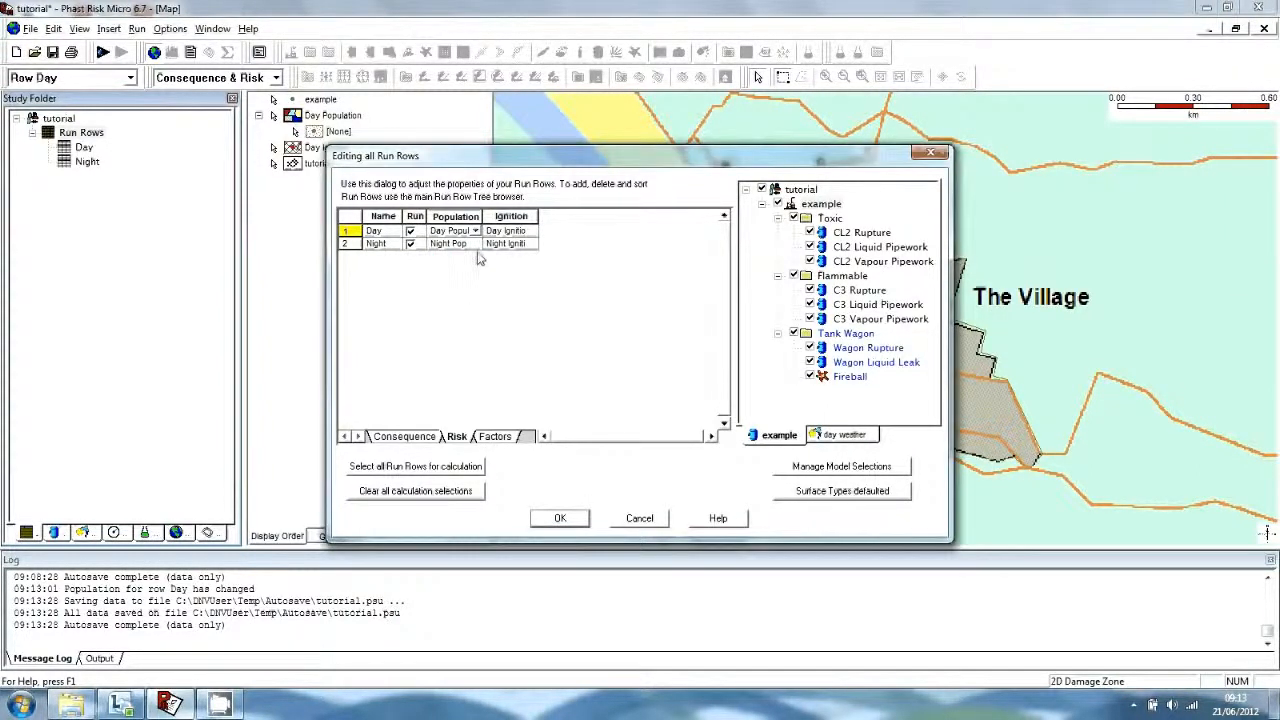
left_click(560, 520)
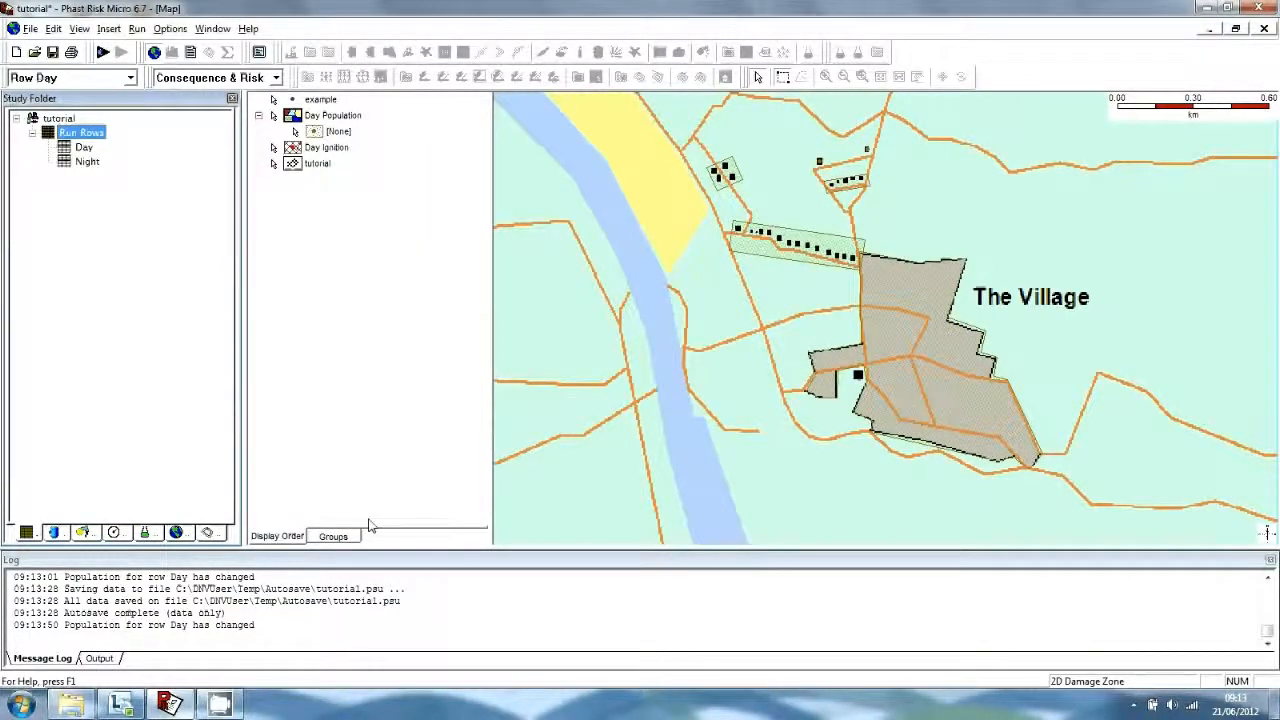
left_click(207, 533)
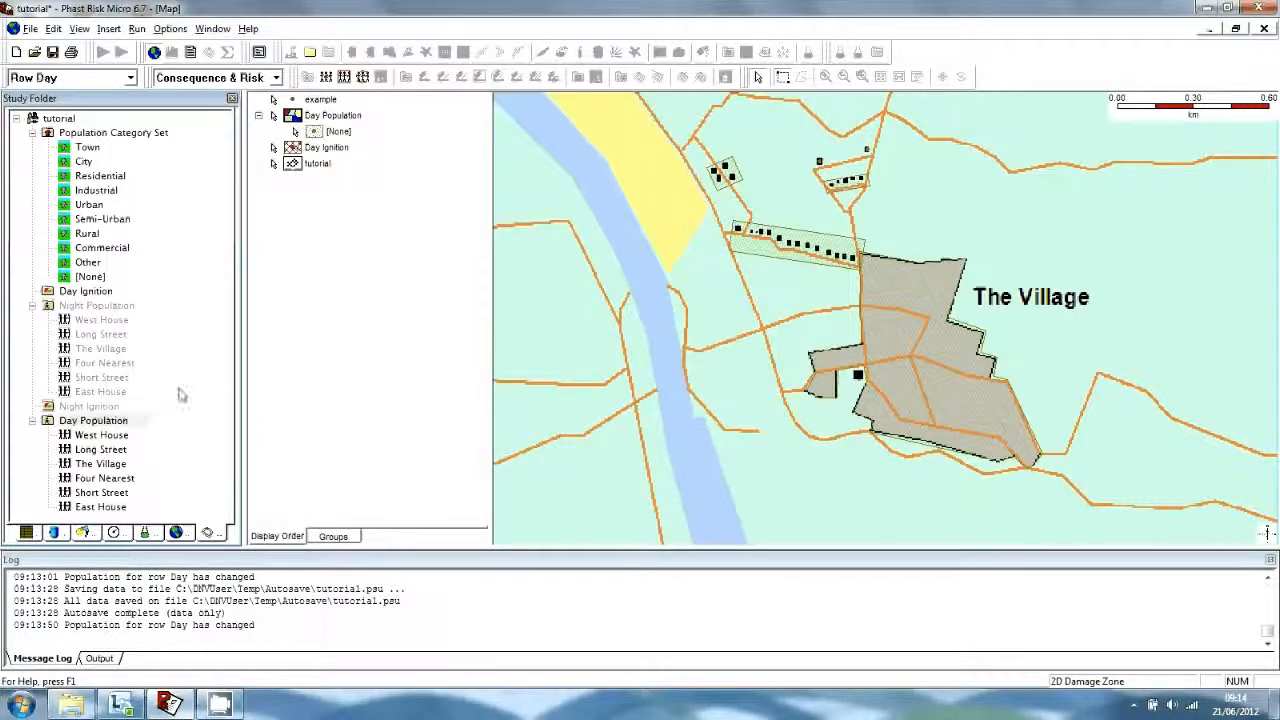
Add a Population Rectangle named School to Day Population, placed near The Village.
right_click(118, 428)
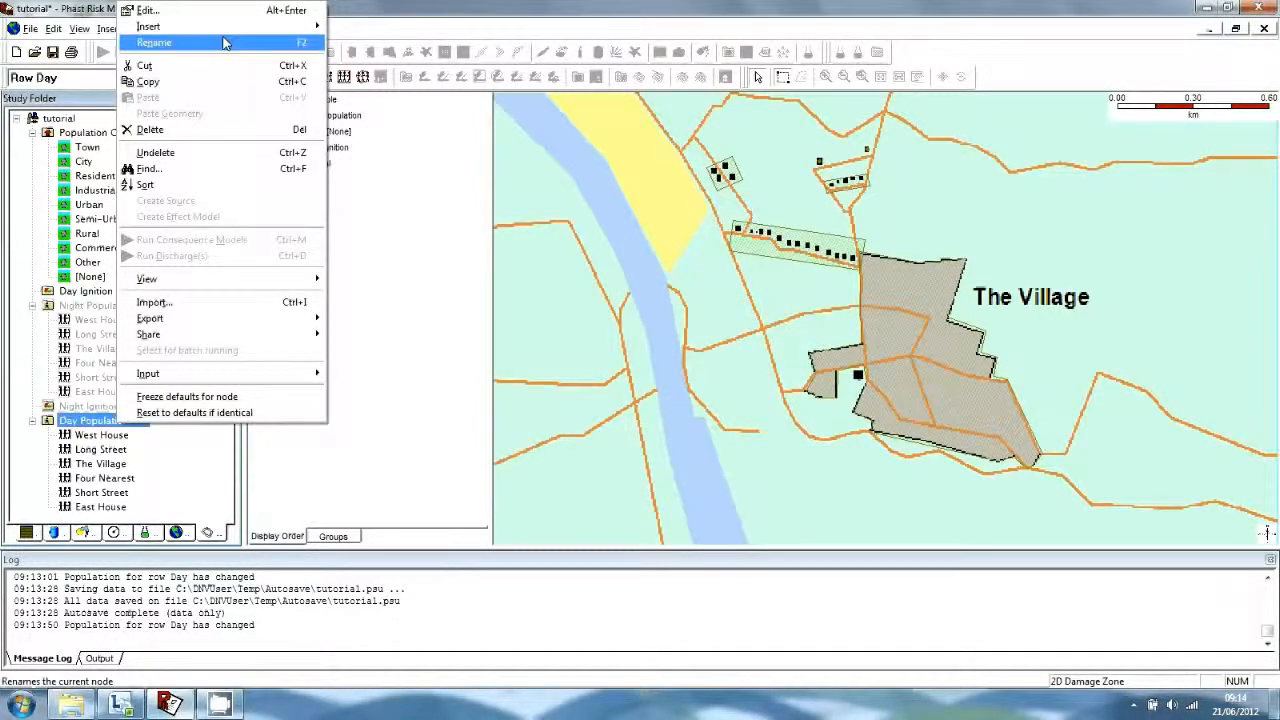
mouse_move(215, 27)
left_click(397, 45)
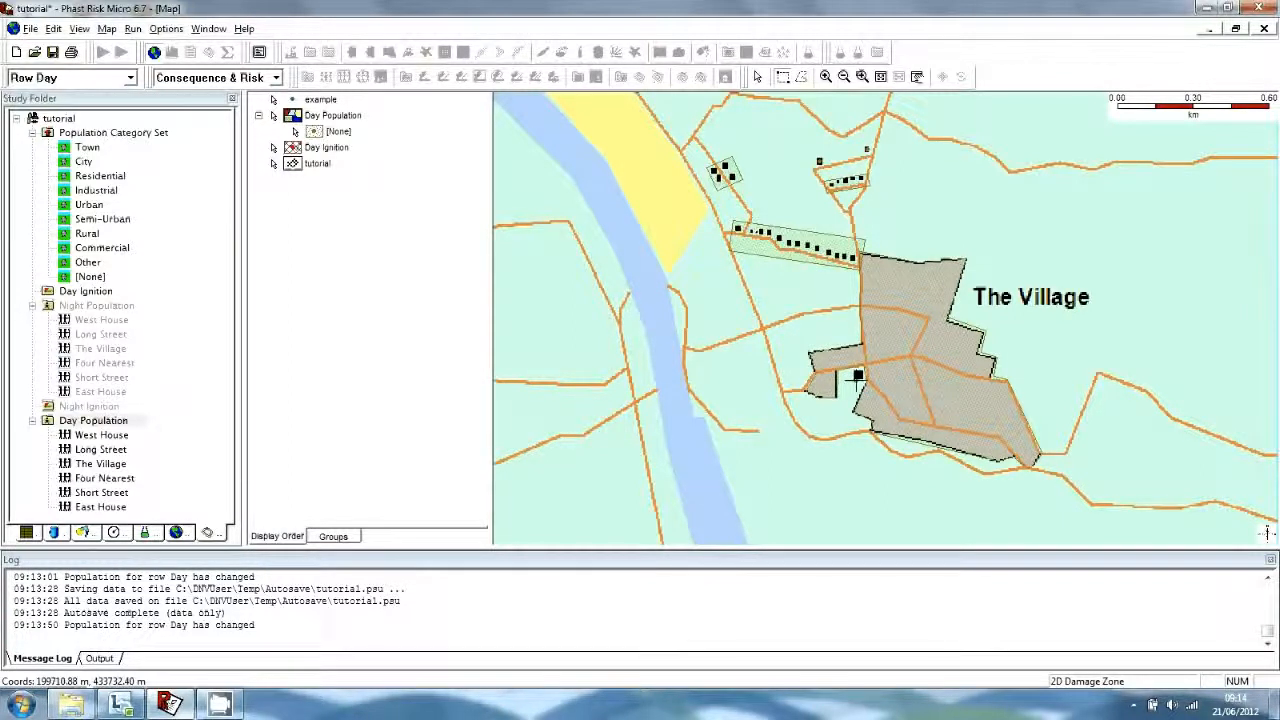
left_click(858, 375)
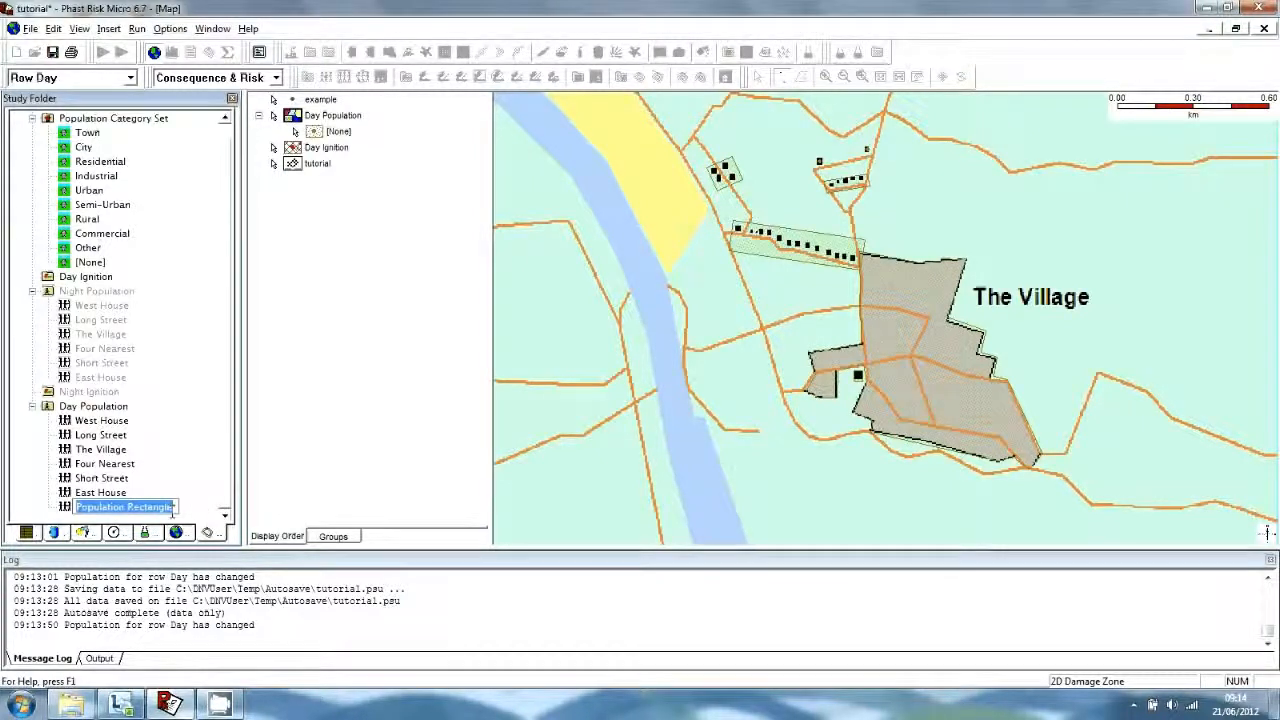
type("School")
key("Caps_Lock")
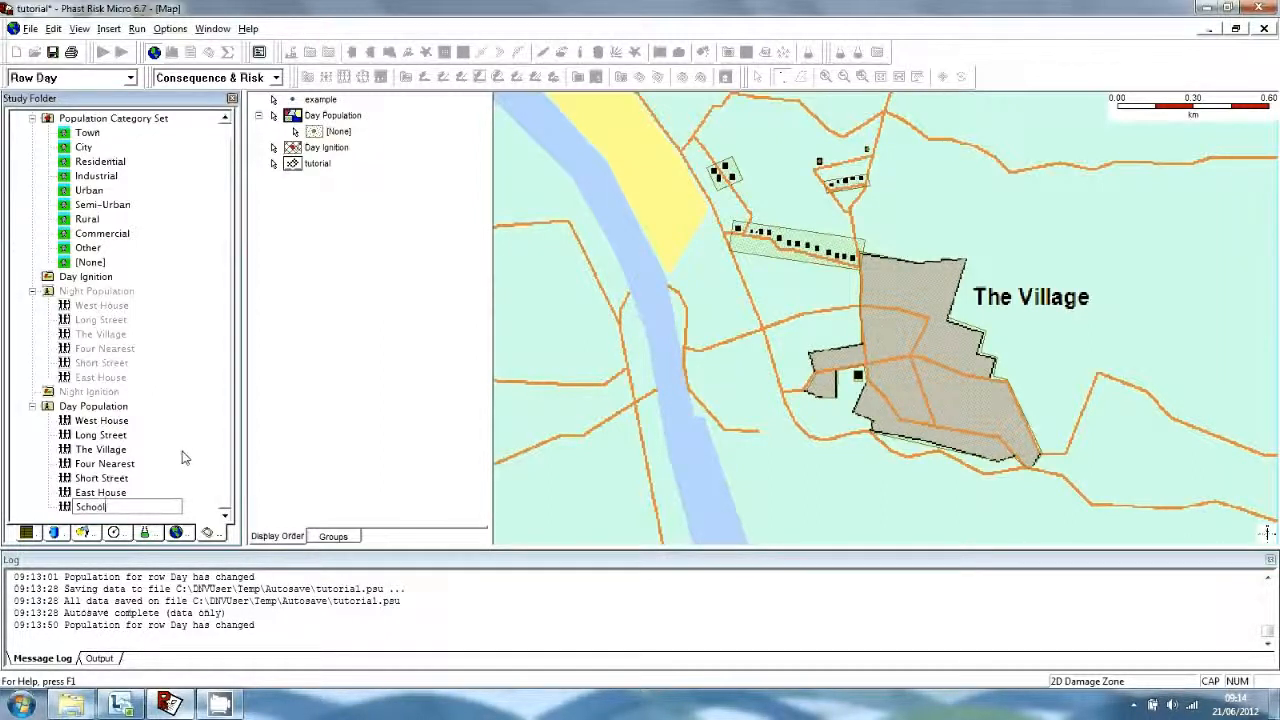
key("Return")
double_click(93, 406)
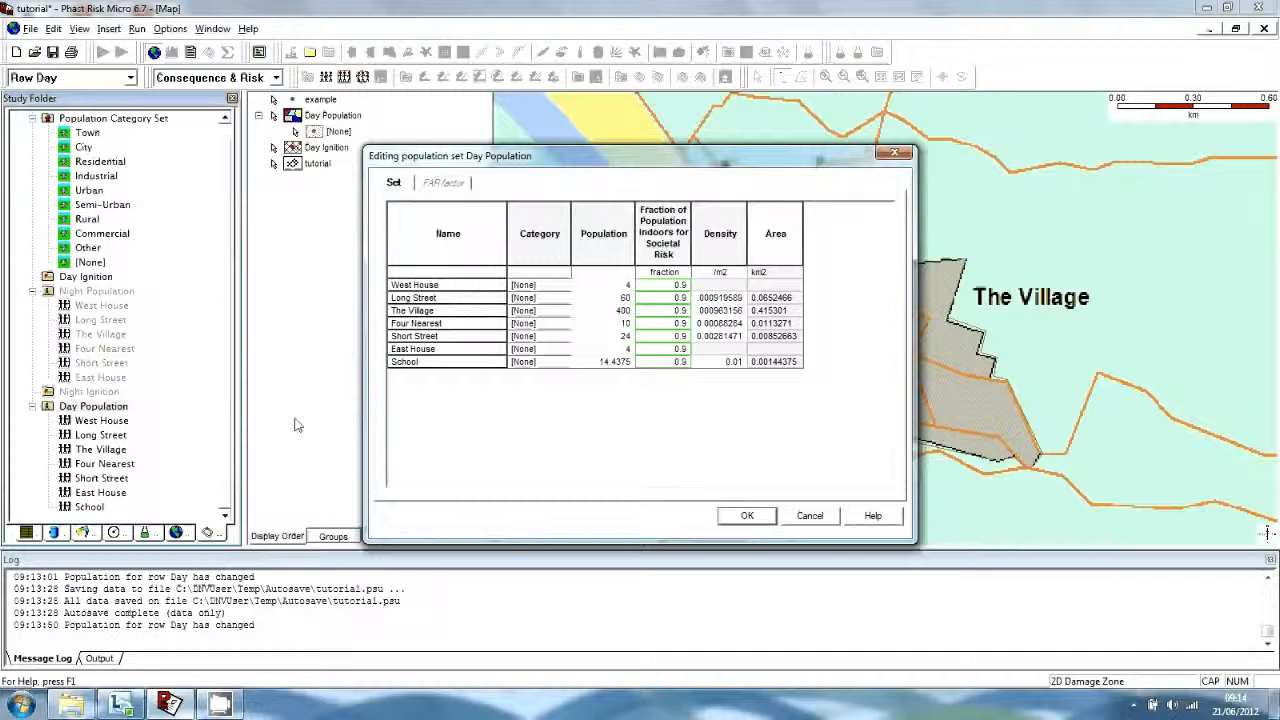
Set Day populations: School 16, West House 2, Long Street 30, The Village 200, Four Nearest 5, Short Street 12, East House 2.
left_click(620, 362)
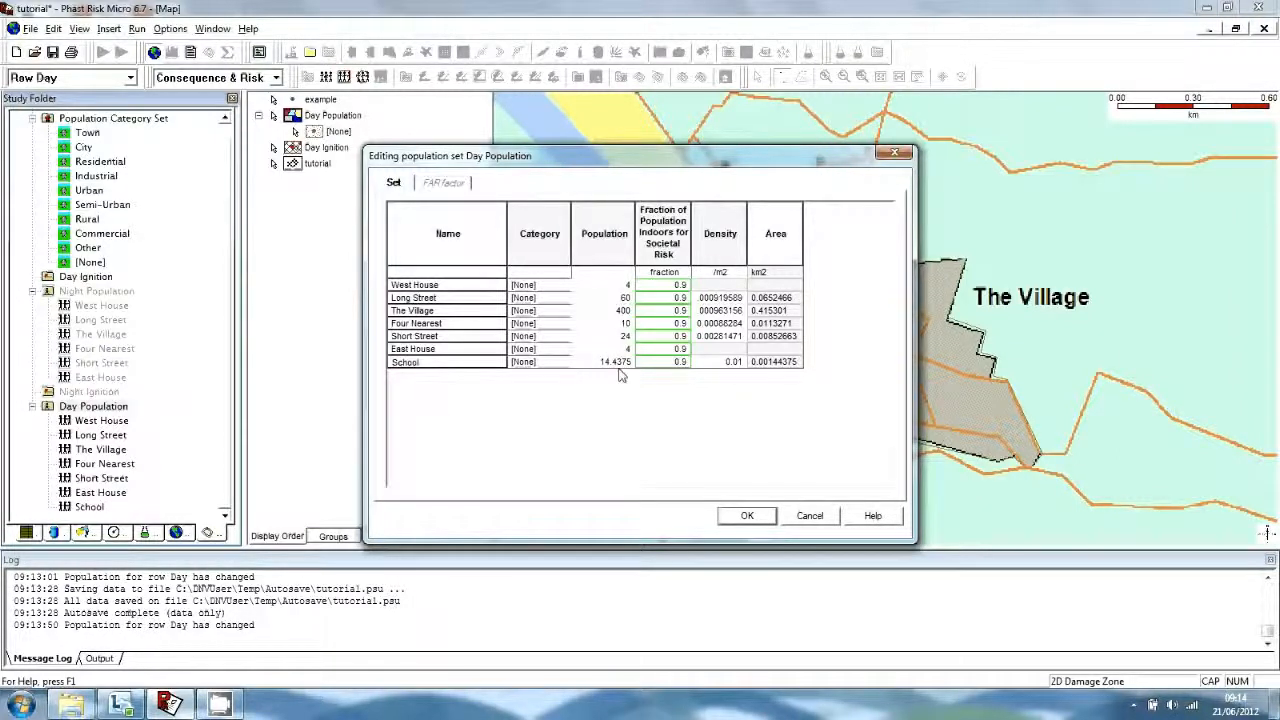
left_click_drag(631, 362, 597, 362)
type("16")
left_click(612, 286)
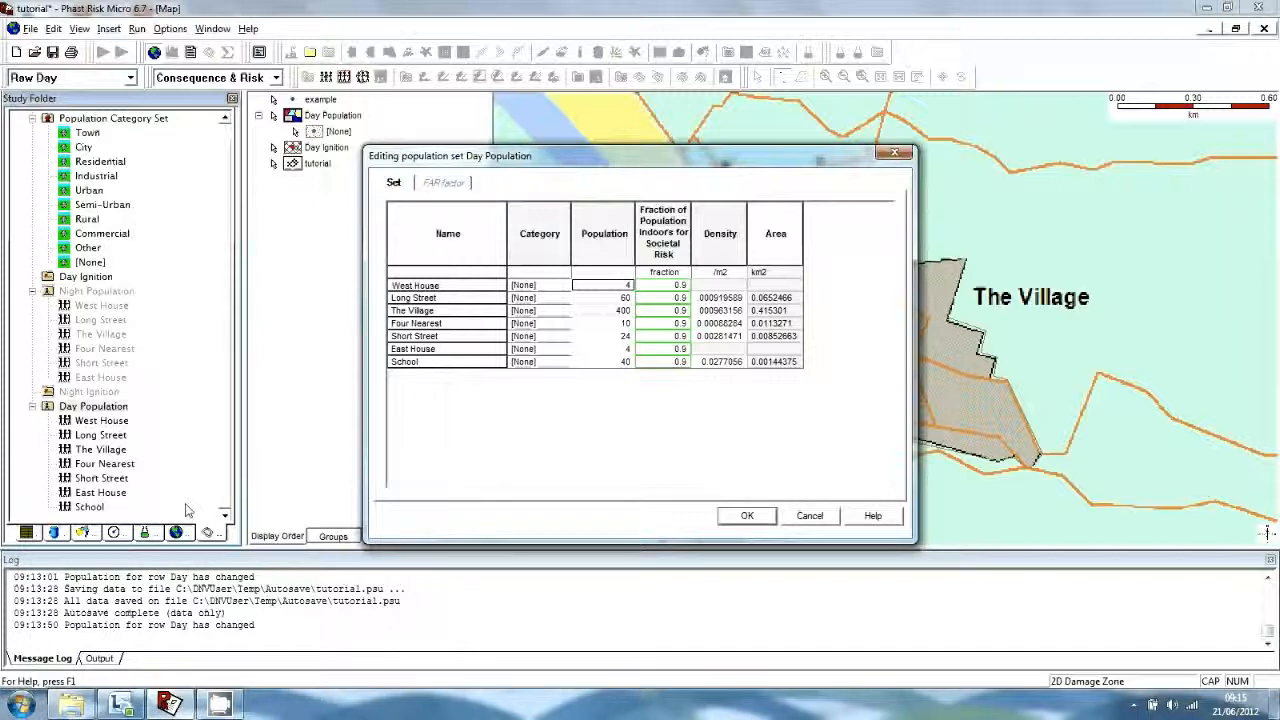
type("2")
key("Return")
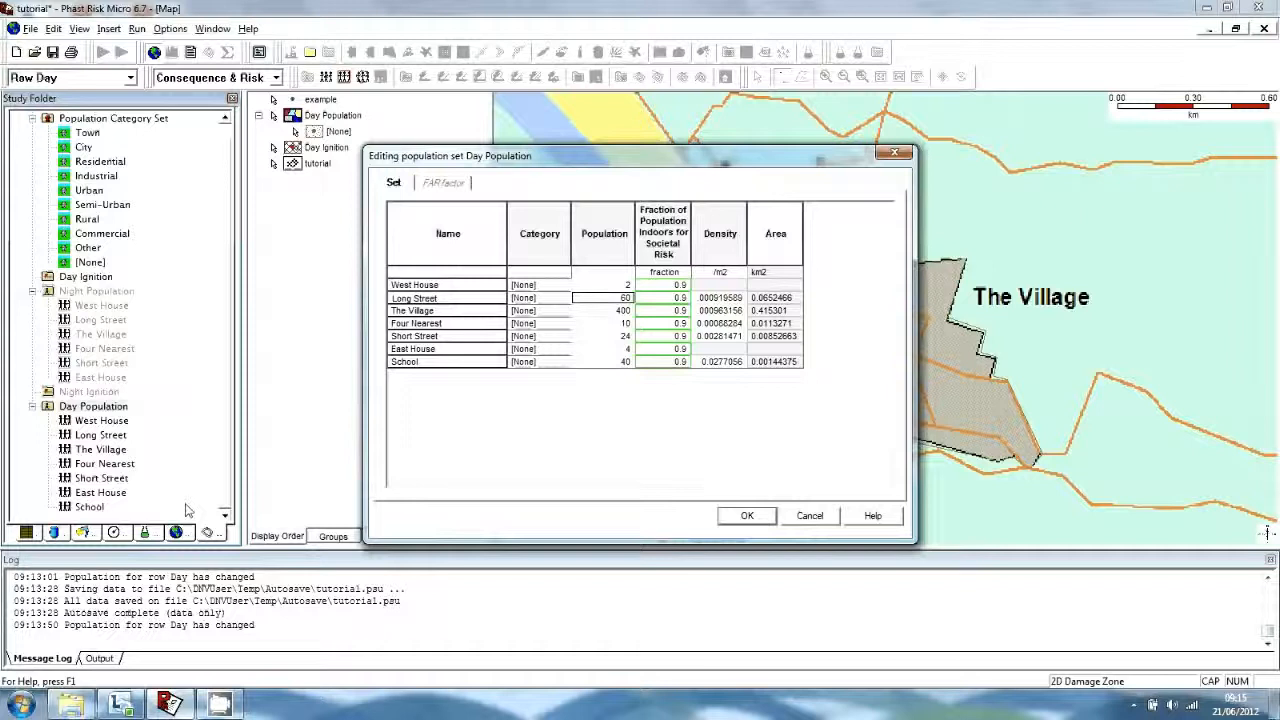
type("30")
key("Return")
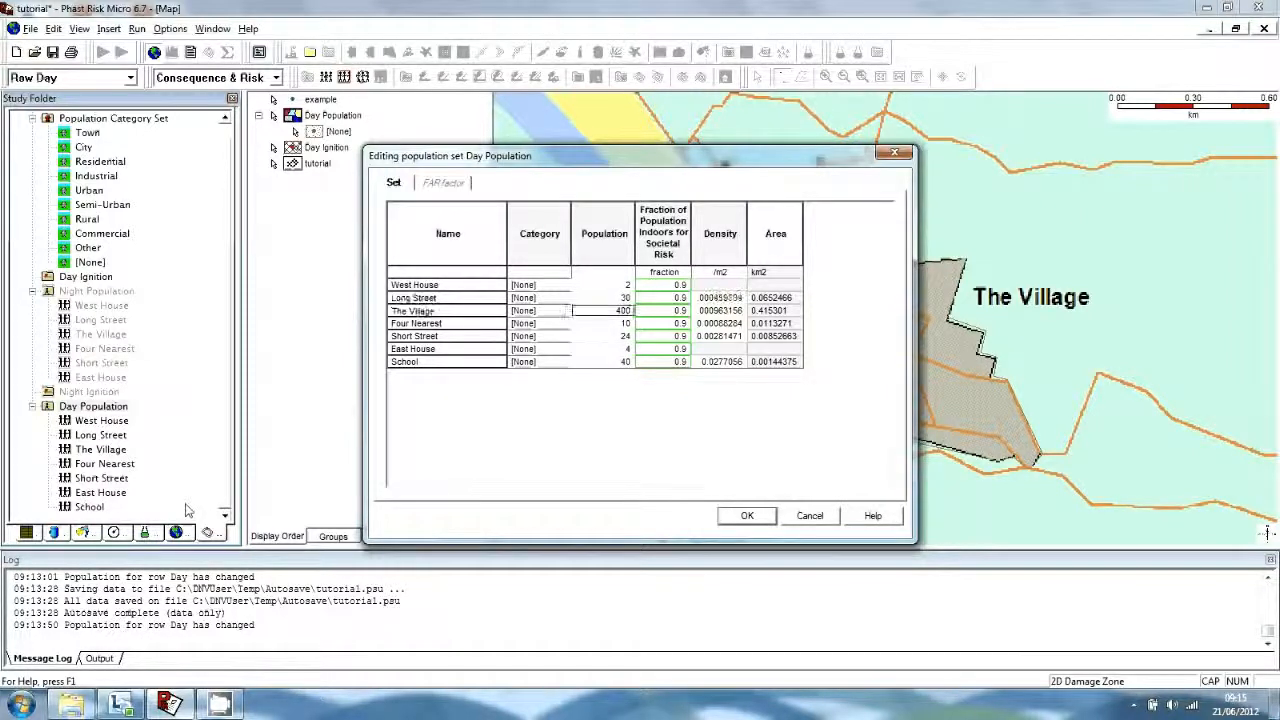
type("200")
key("Return")
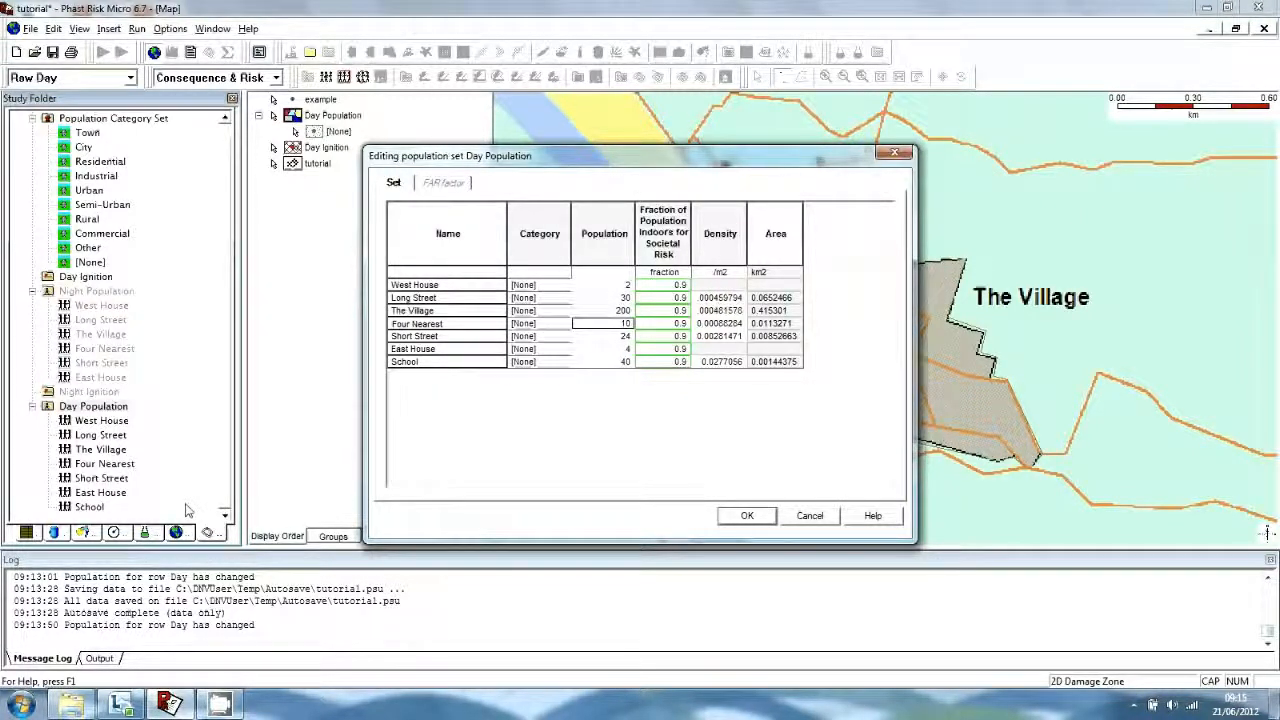
type("5")
key("Return")
type("12")
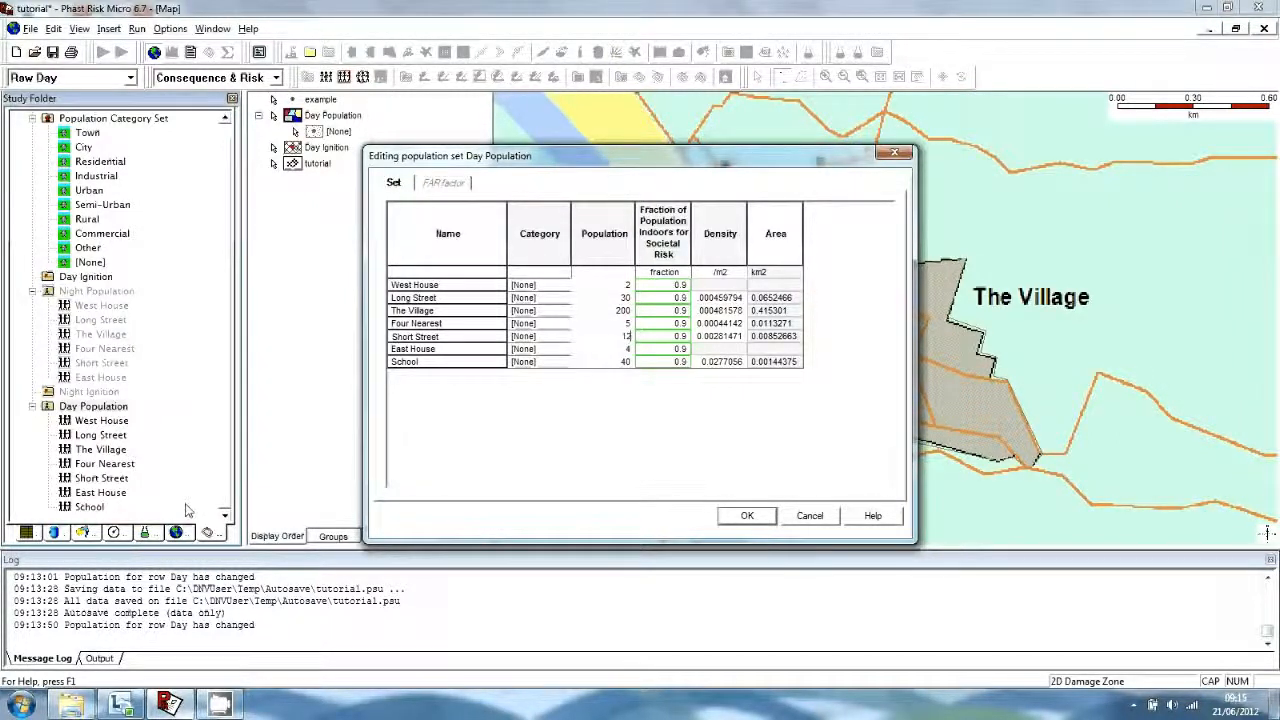
key("Return")
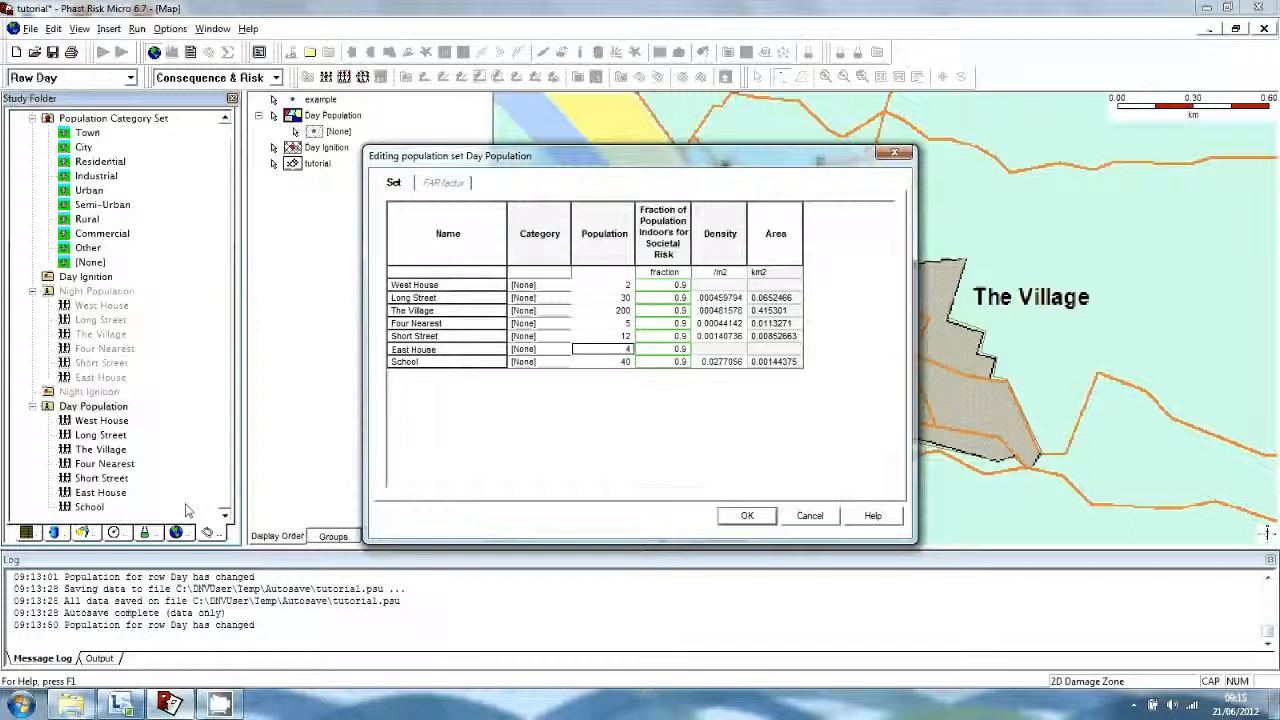
type("2")
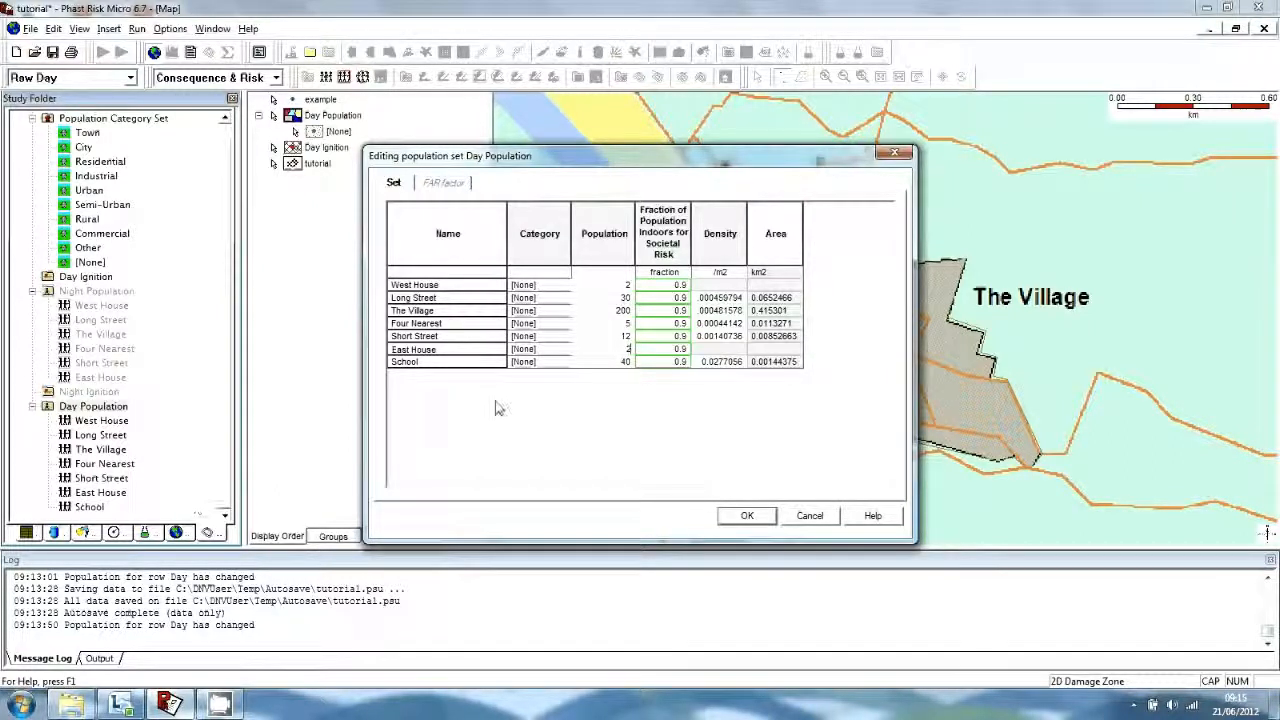
left_click(663, 286)
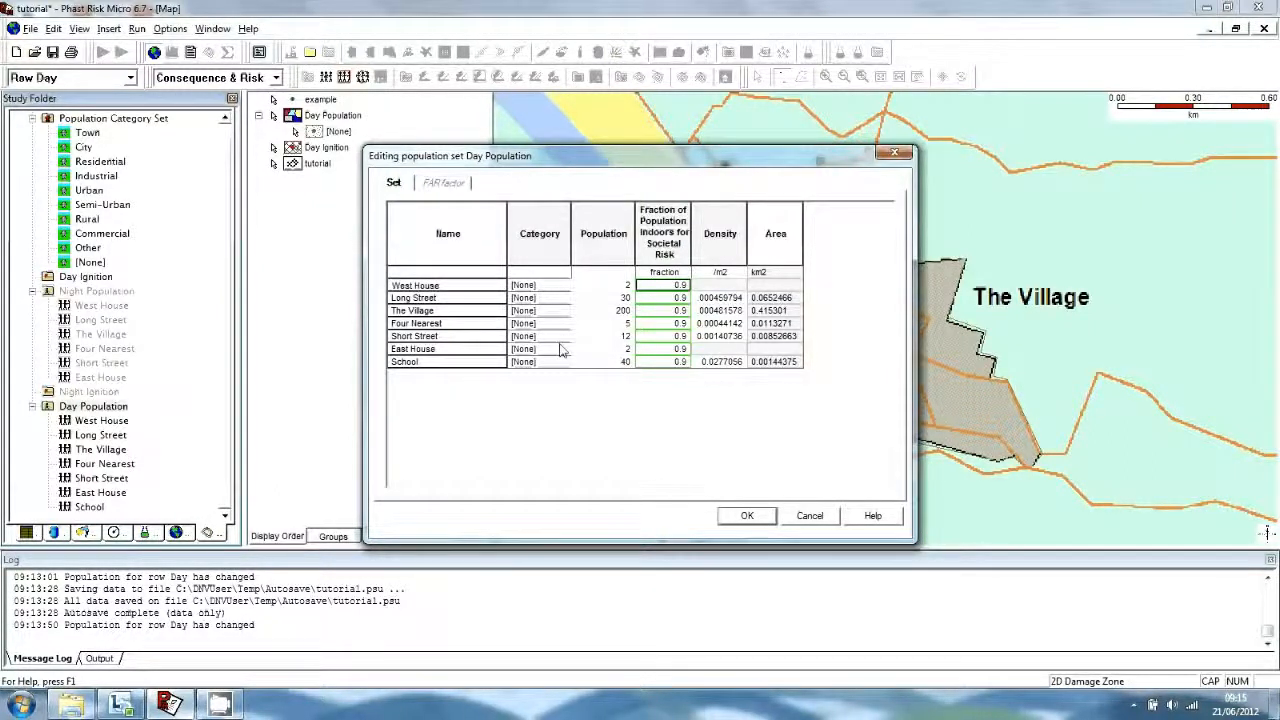
Enter a 0.8 indoor fraction for all seven areas, West House through School, and accept the changes.
type("0.8")
key("Return")
type("0.8")
key("Return")
type("0")
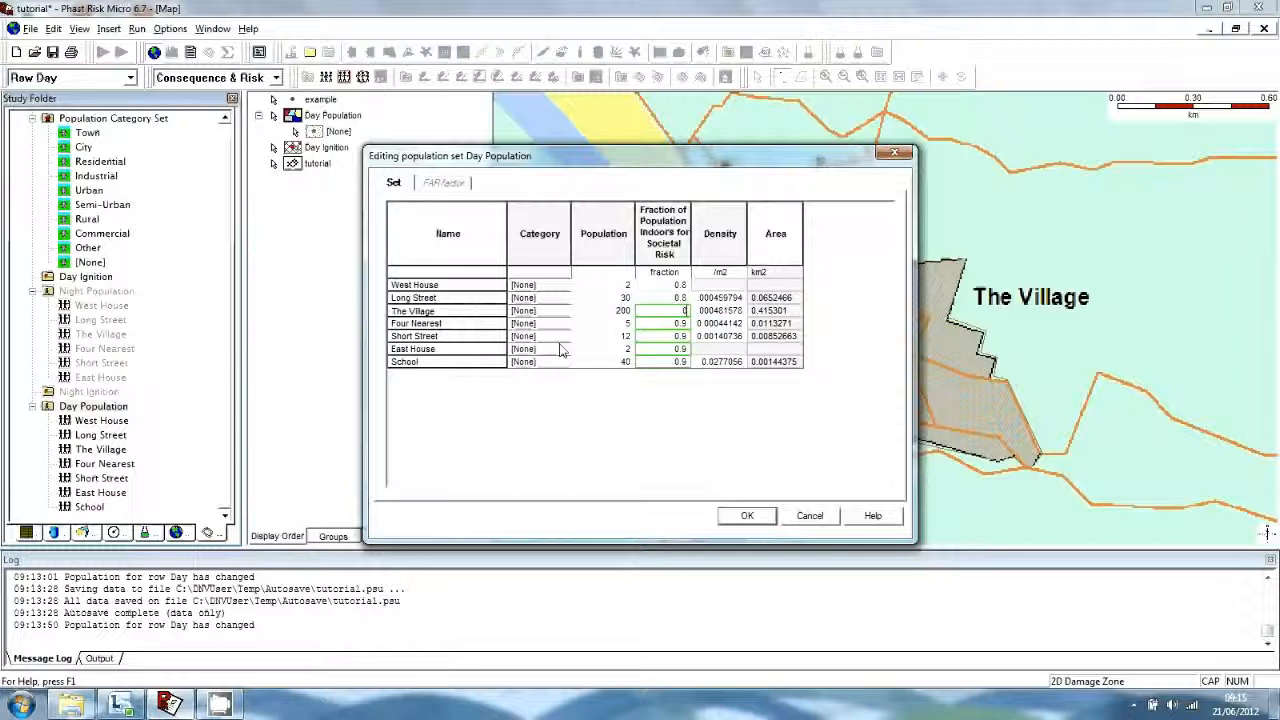
type(".8")
key("Return")
type("0.8")
key("Return")
type("0.8")
key("Return")
type("0.8")
key("Return")
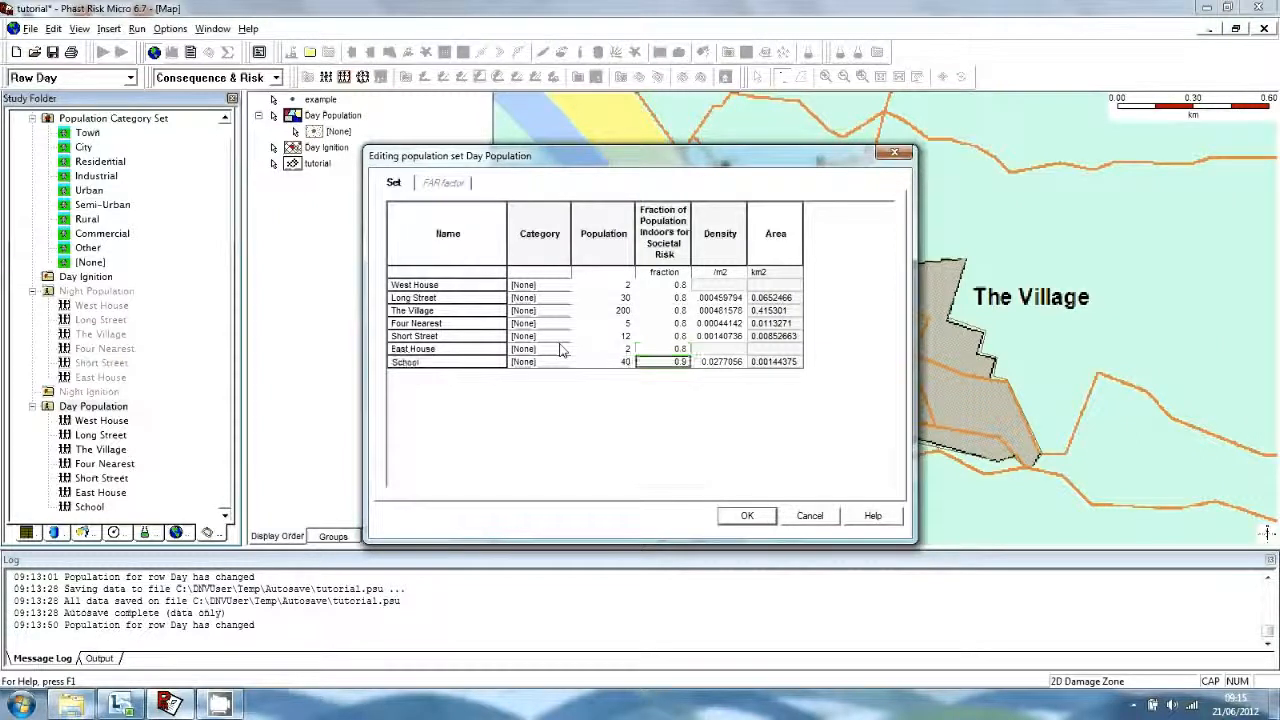
type("0.8")
key("Return")
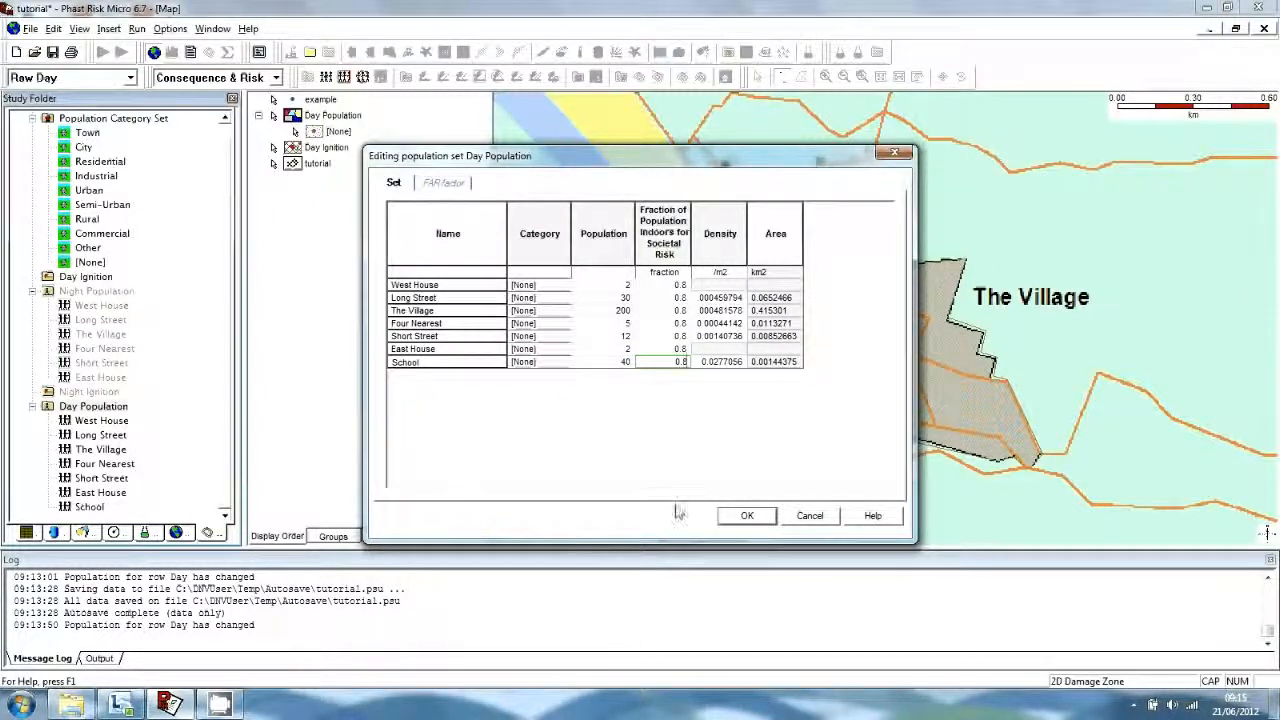
left_click(745, 516)
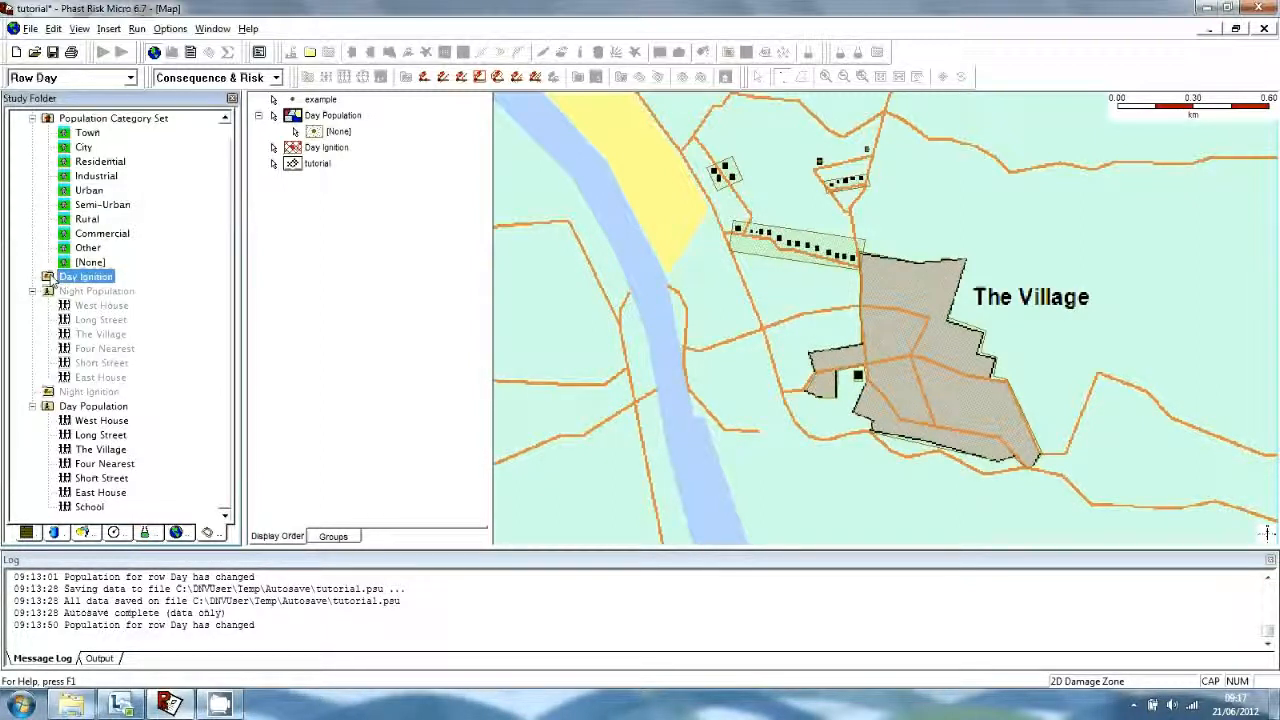
Start inserting an ignition point into Day Ignition and pan the map to The Site.
right_click(83, 283)
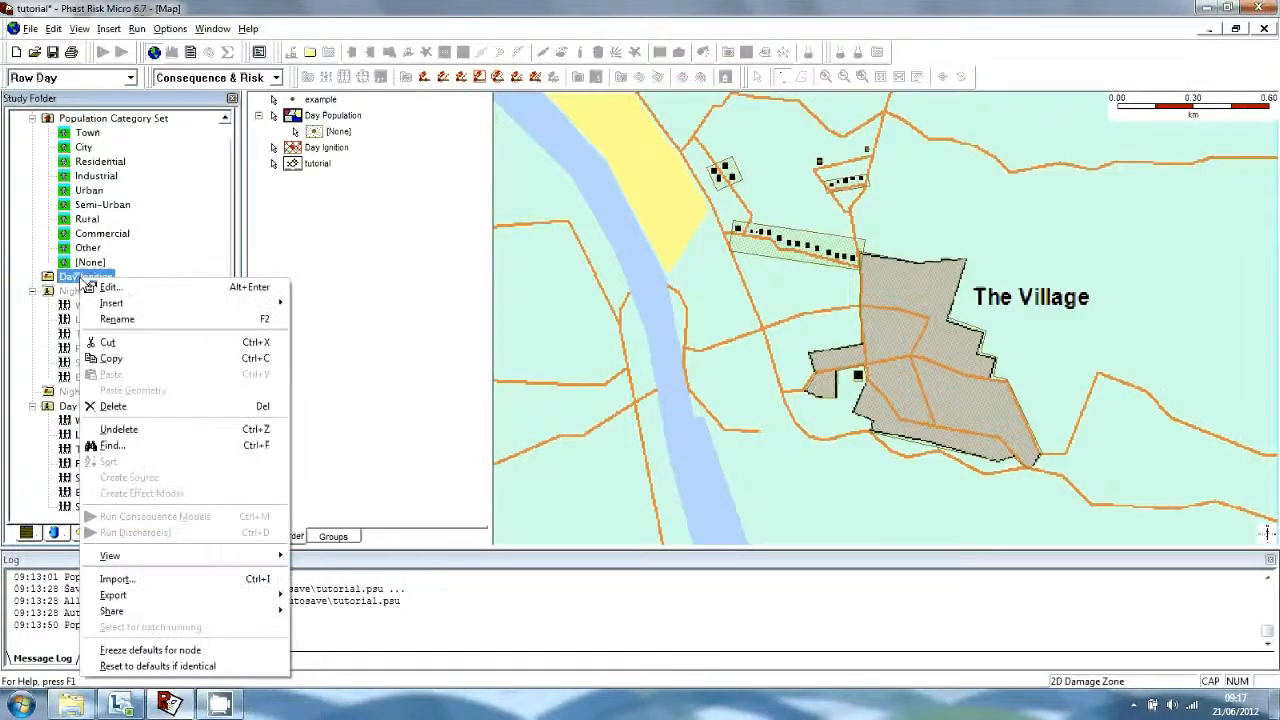
mouse_move(133, 312)
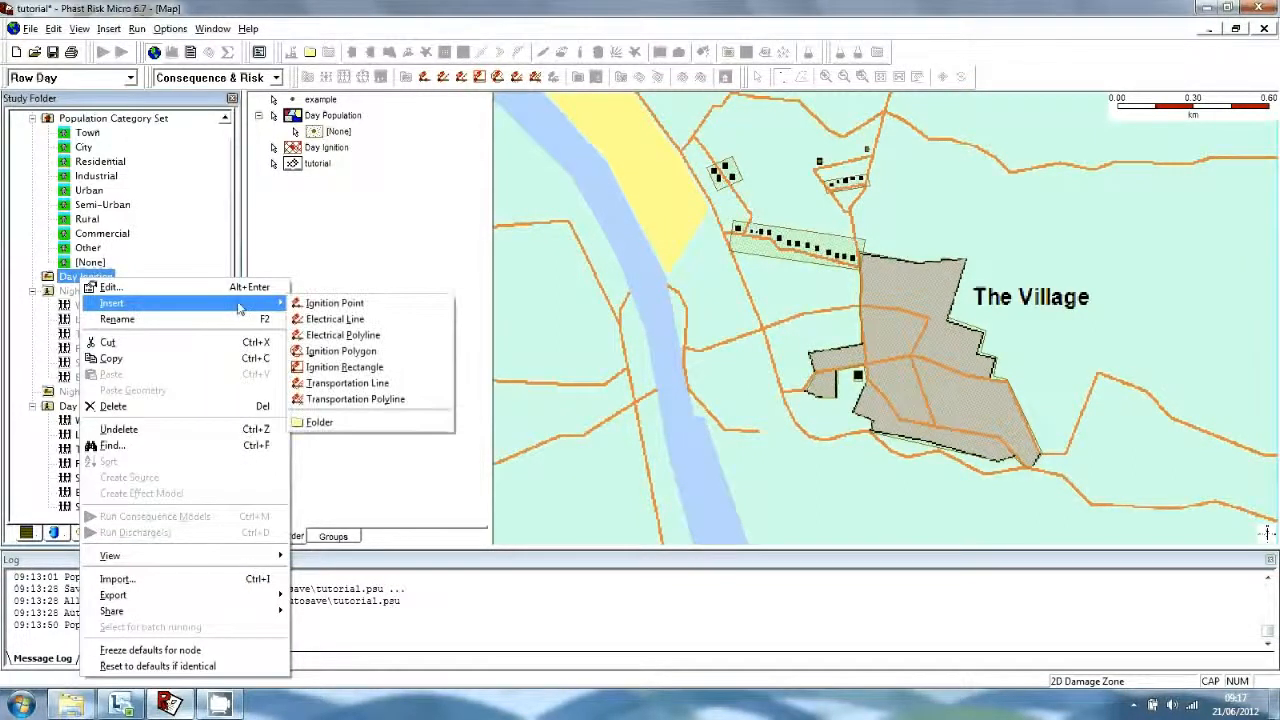
left_click(332, 303)
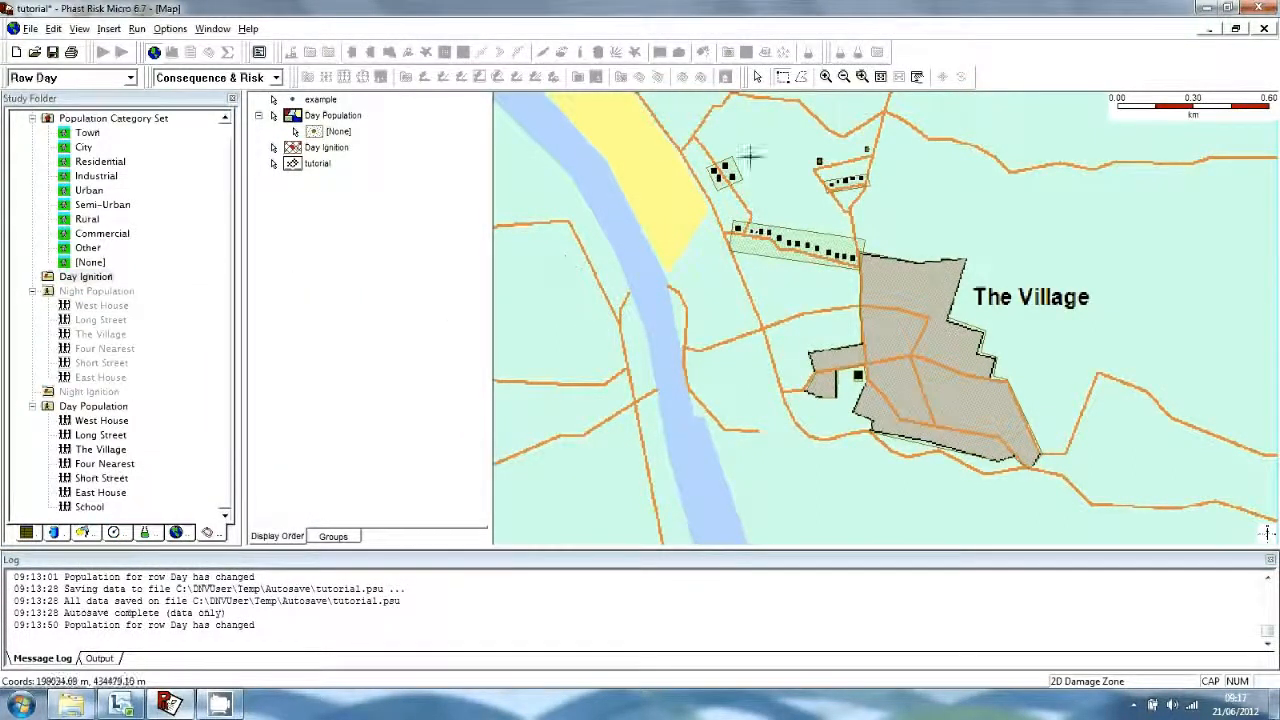
left_click(917, 77)
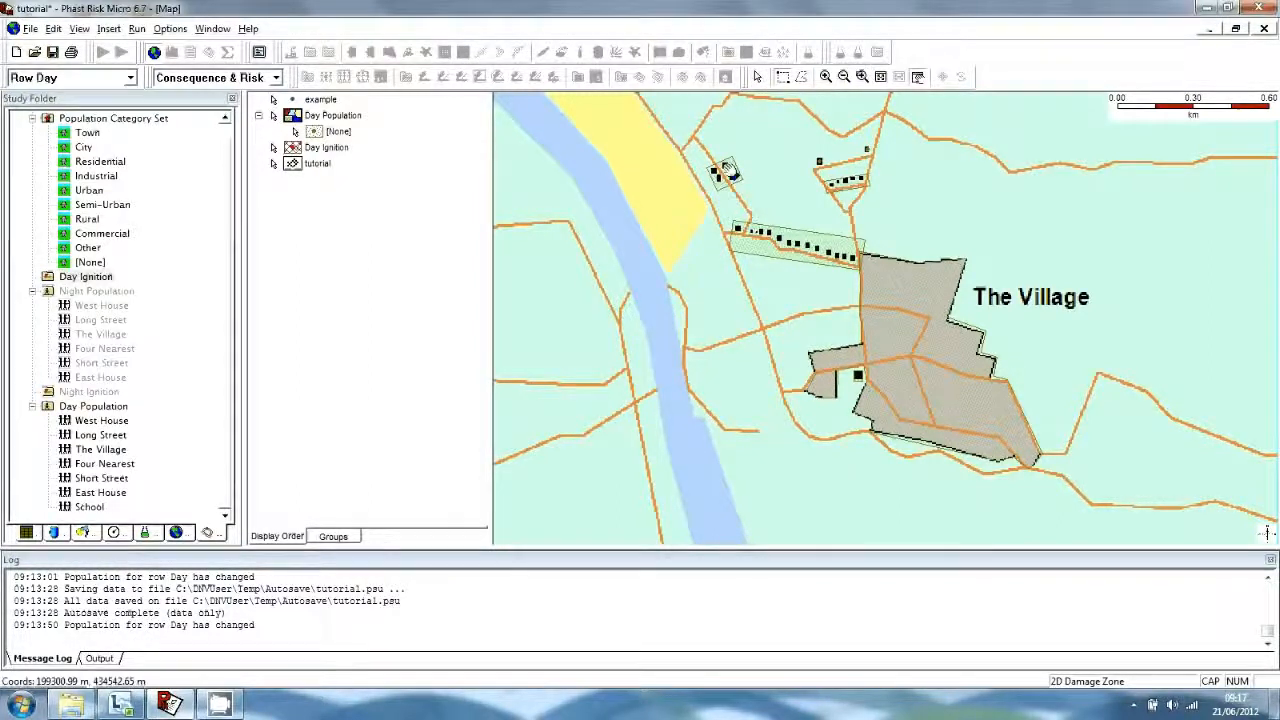
left_click_drag(640, 150, 819, 405)
left_click_drag(637, 318, 770, 407)
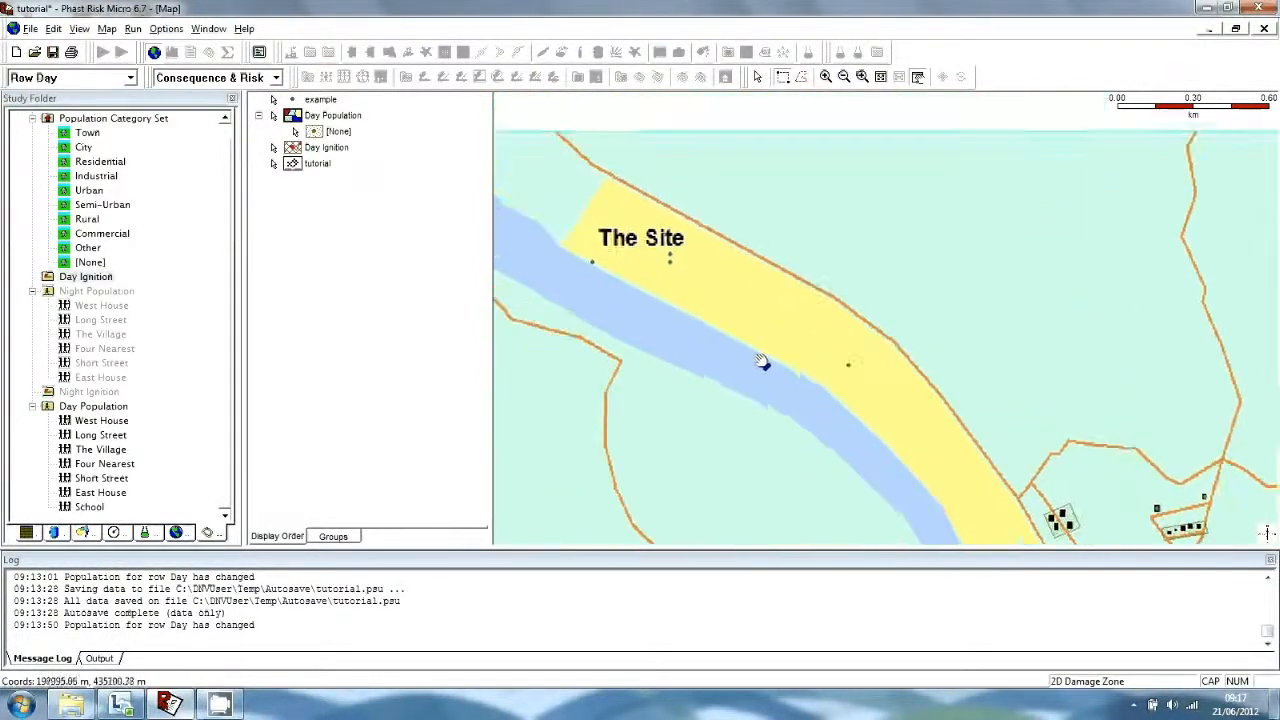
Place the new ignition point at The Site, keeping the default name 'Ignition Point'.
left_click(88, 278)
right_click(90, 279)
mouse_move(130, 305)
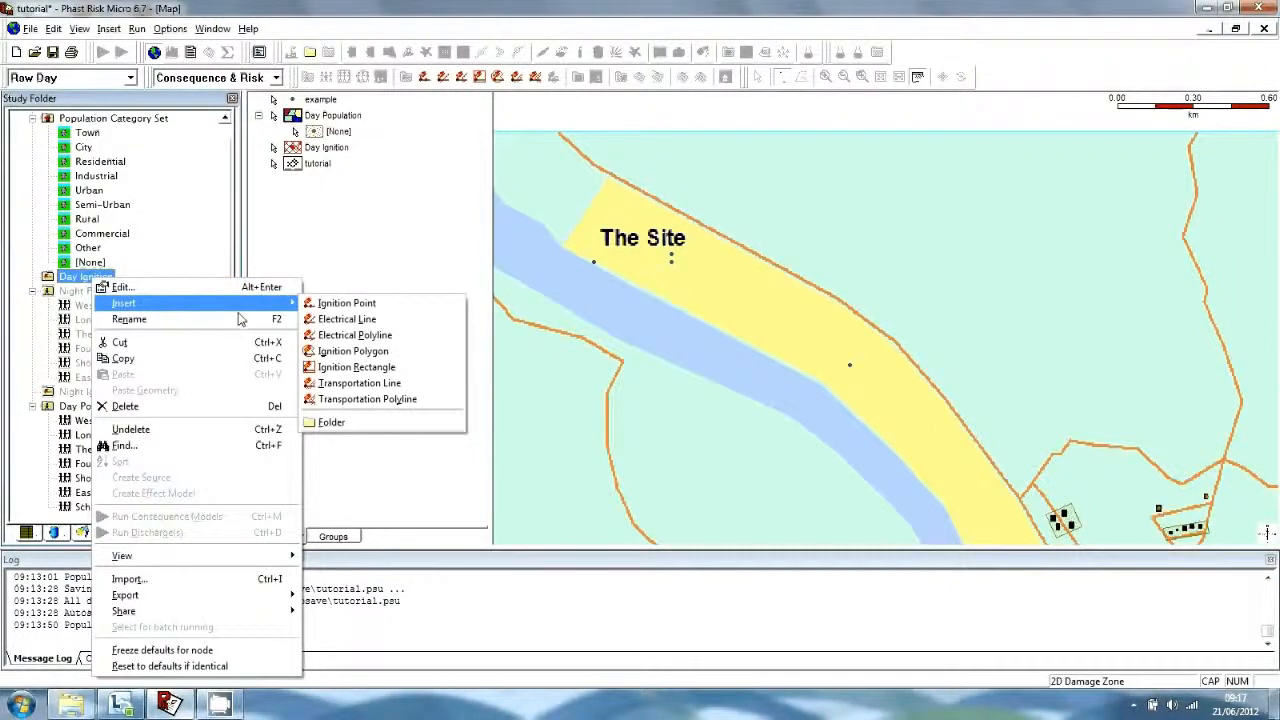
left_click(360, 303)
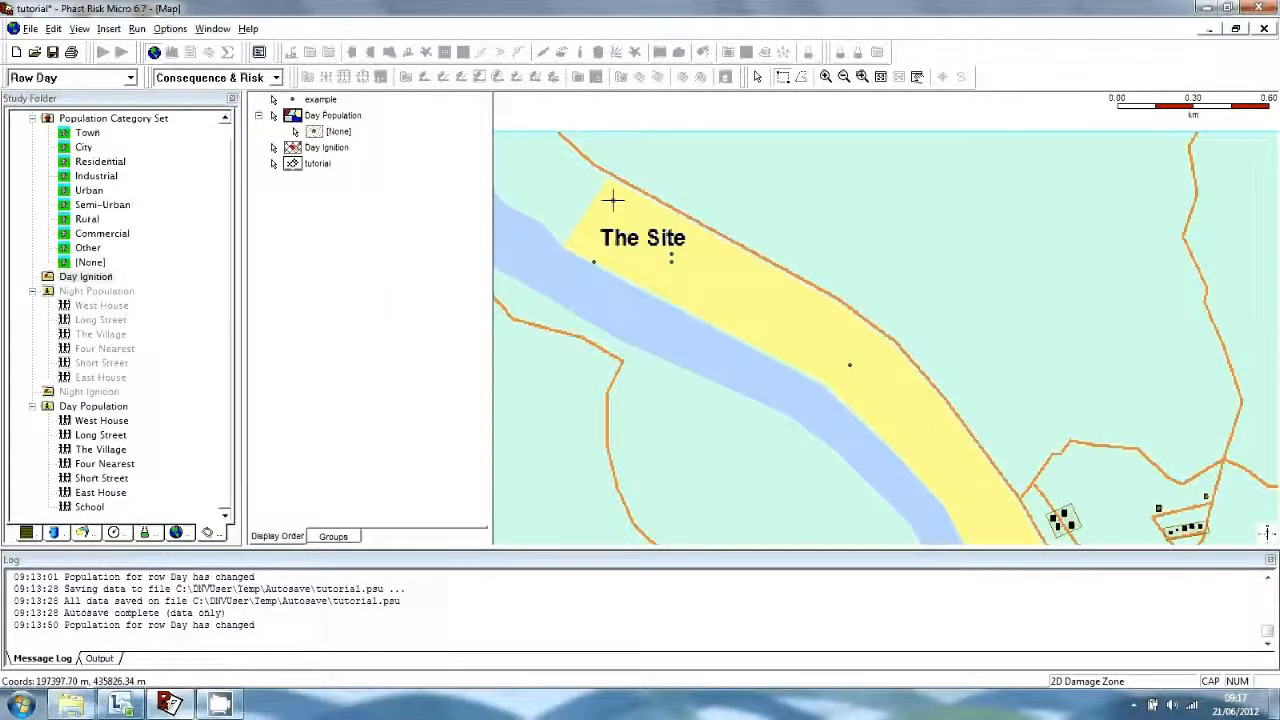
left_click(665, 217)
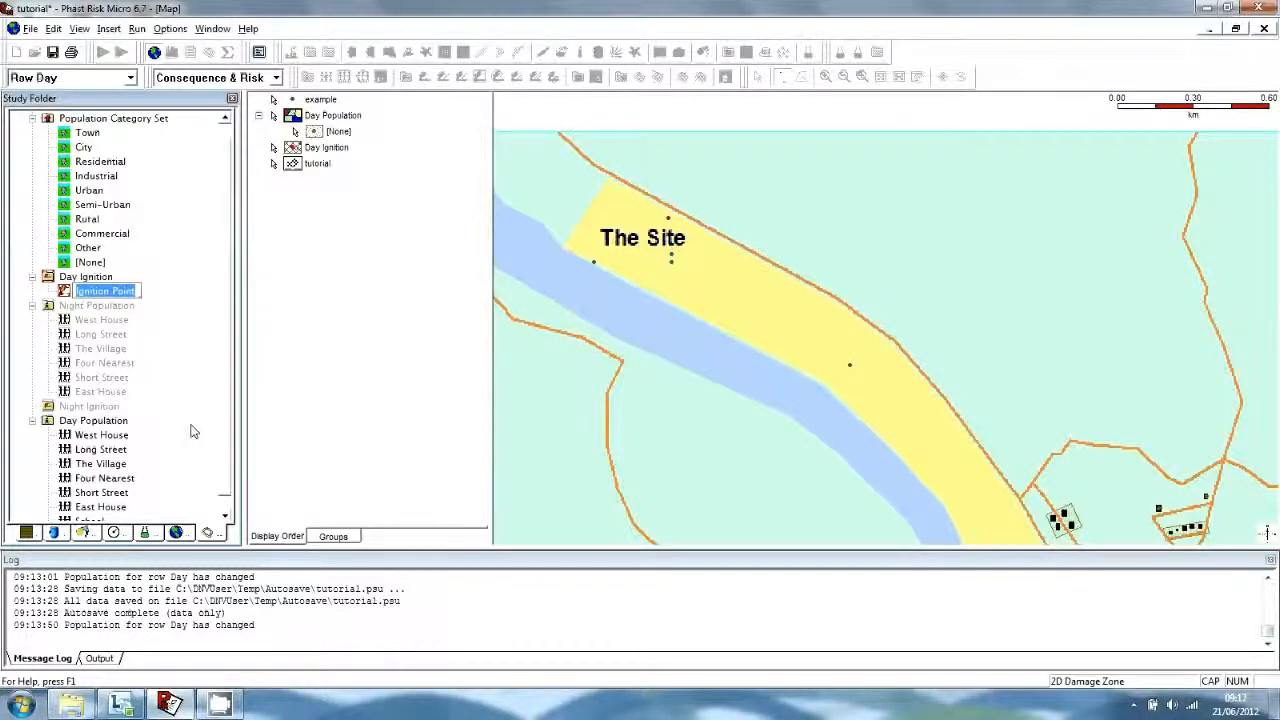
key("Return")
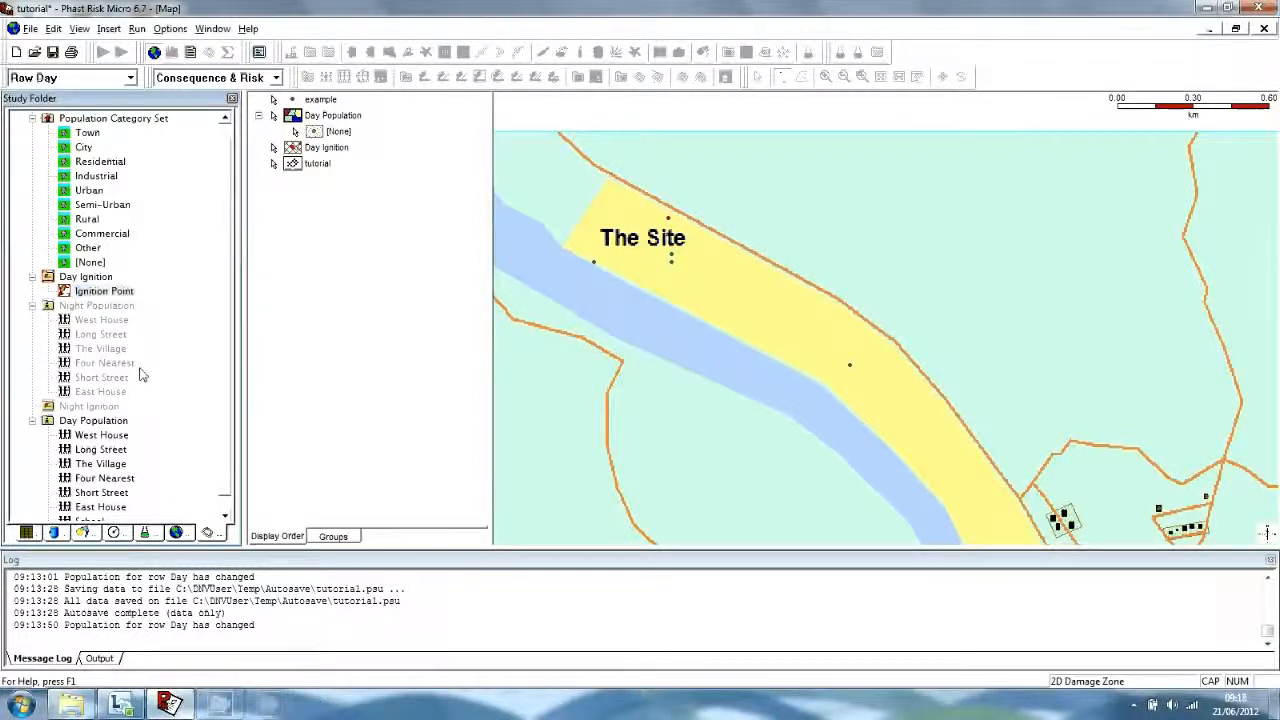
Set the Ignition Point's operating probability to 1, then show the Day and Night run rows.
double_click(118, 294)
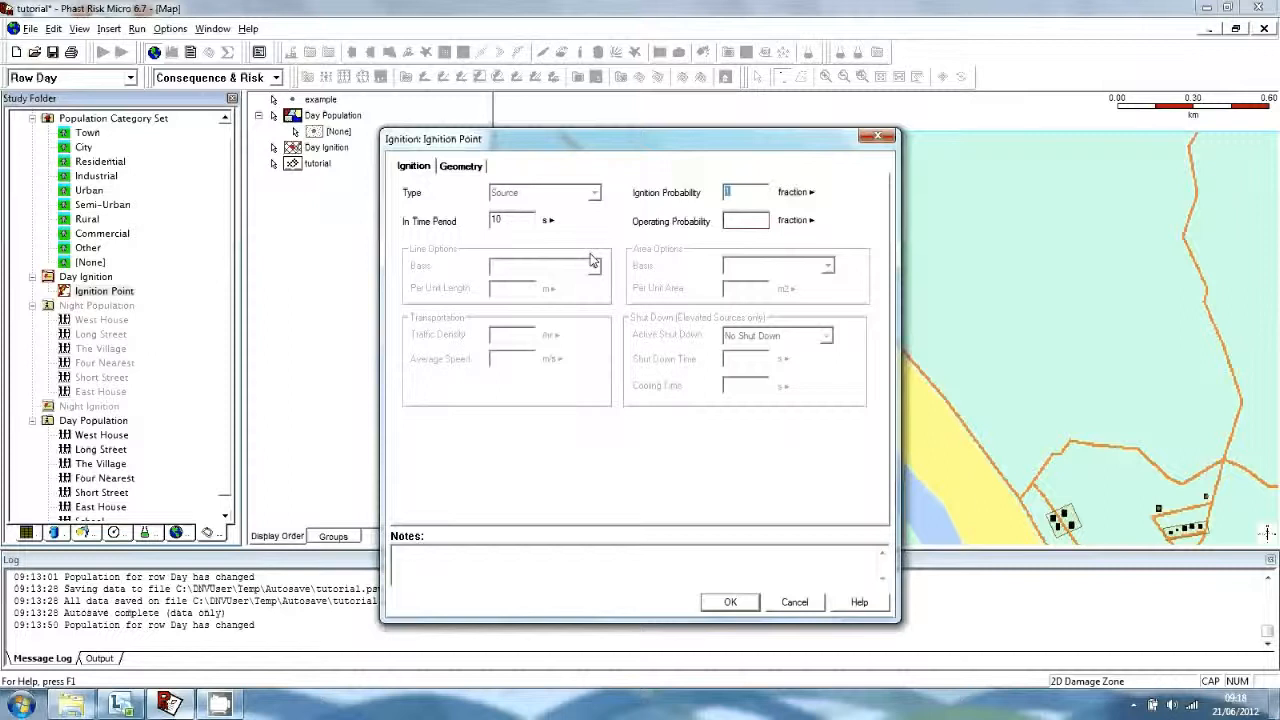
left_click(748, 220)
type("1")
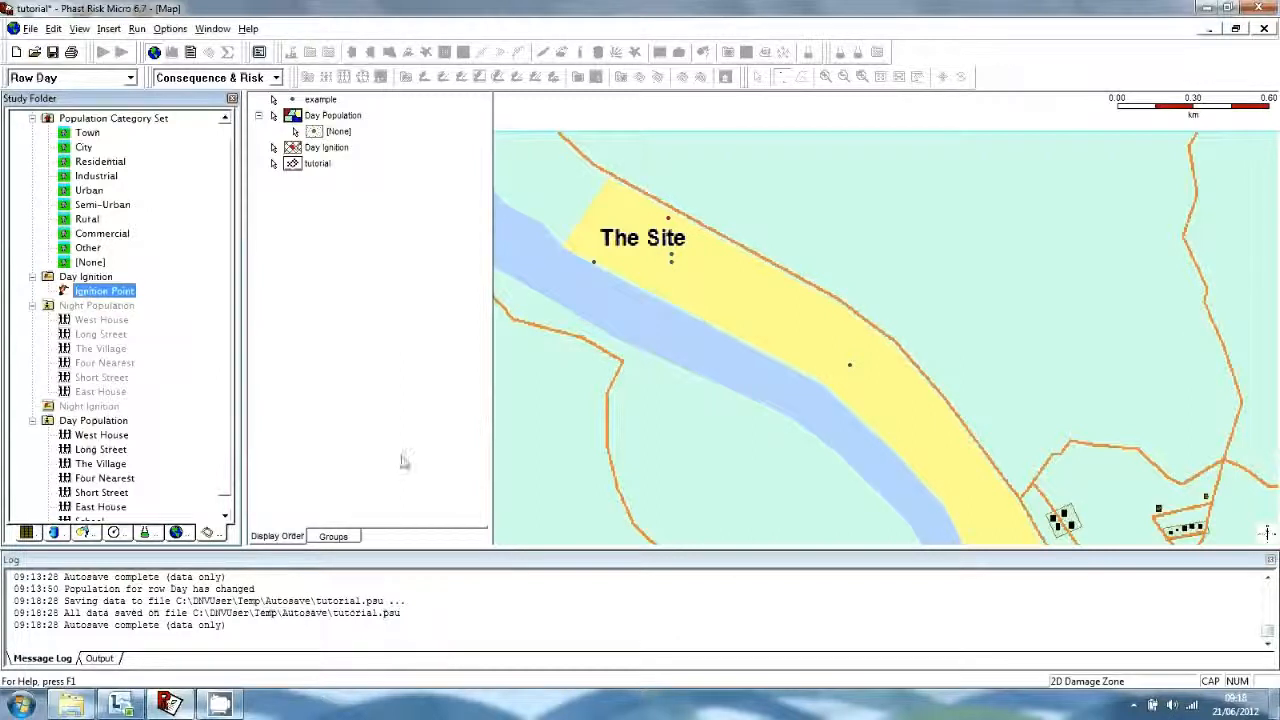
left_click(27, 532)
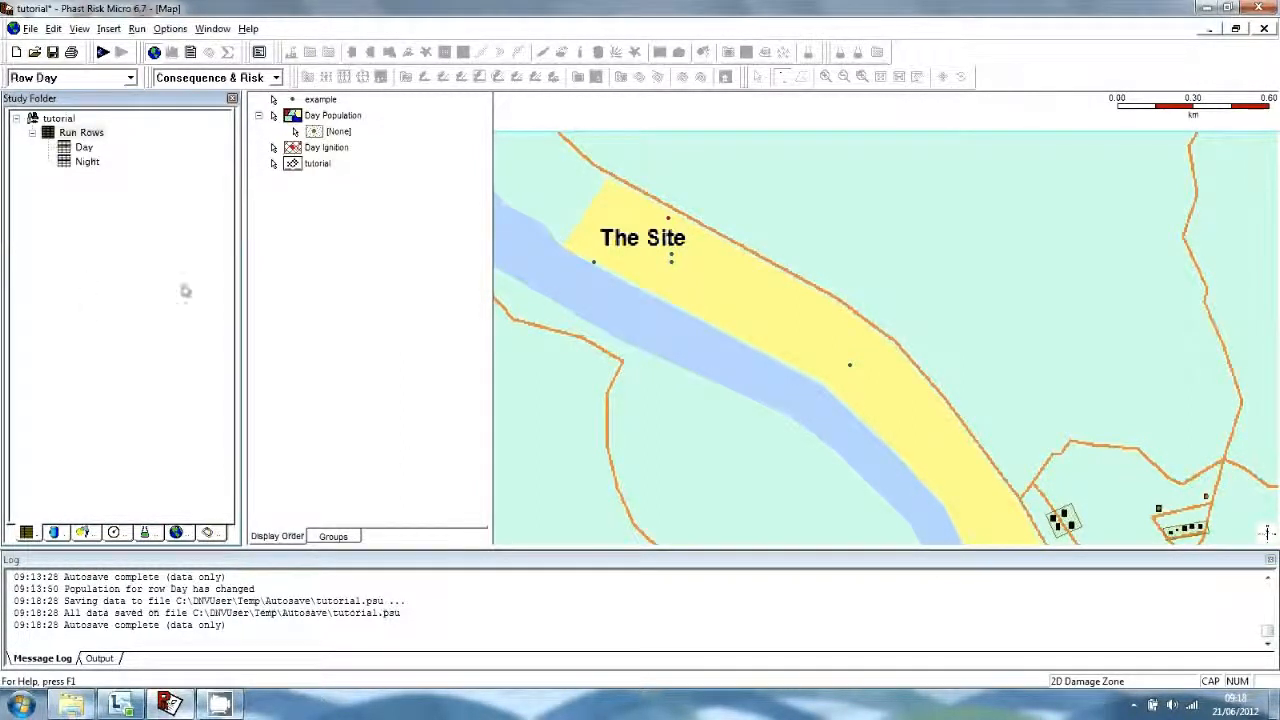
Run risk calculations for the Day and Night rows and show individual risk contours on the map.
left_click(81, 132)
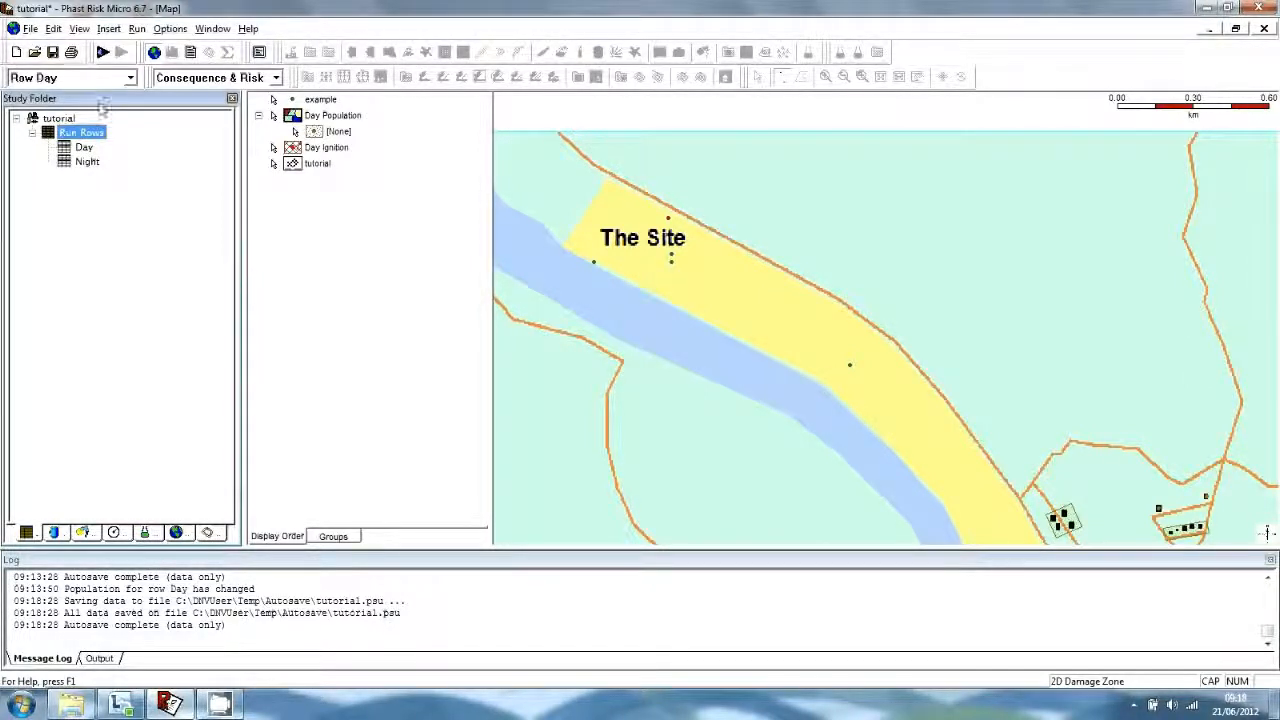
left_click(103, 52)
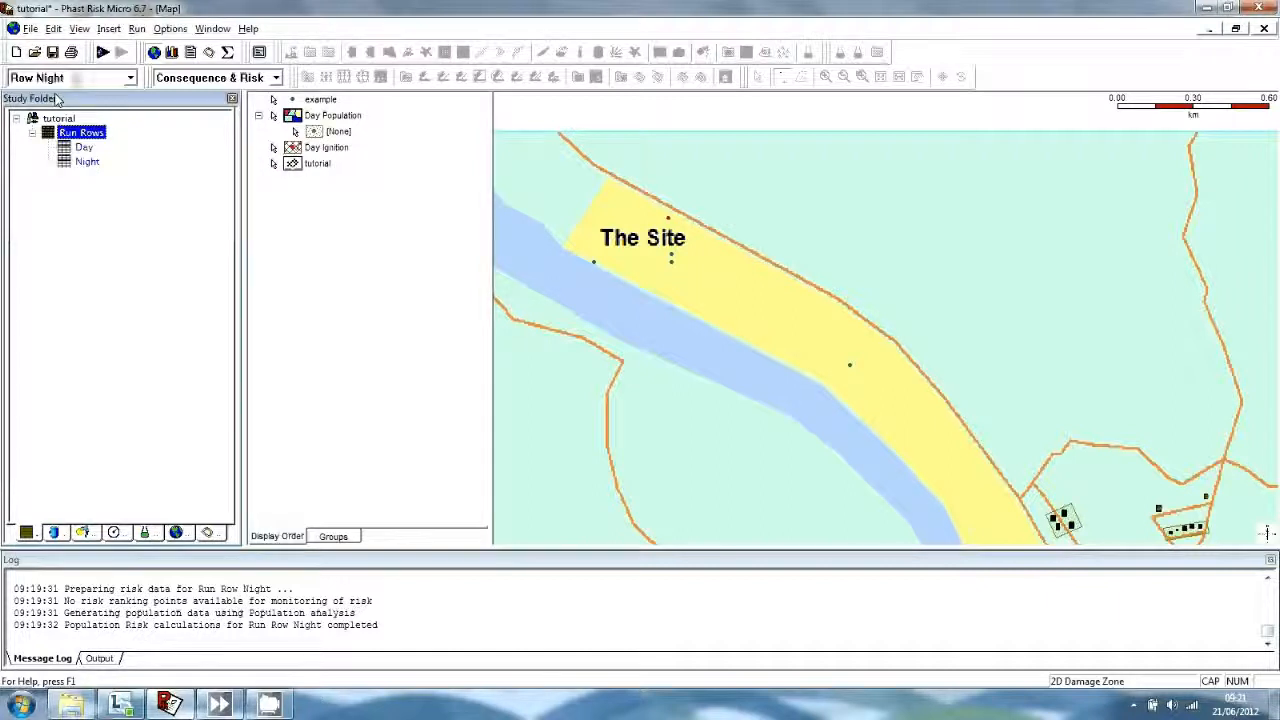
left_click(209, 54)
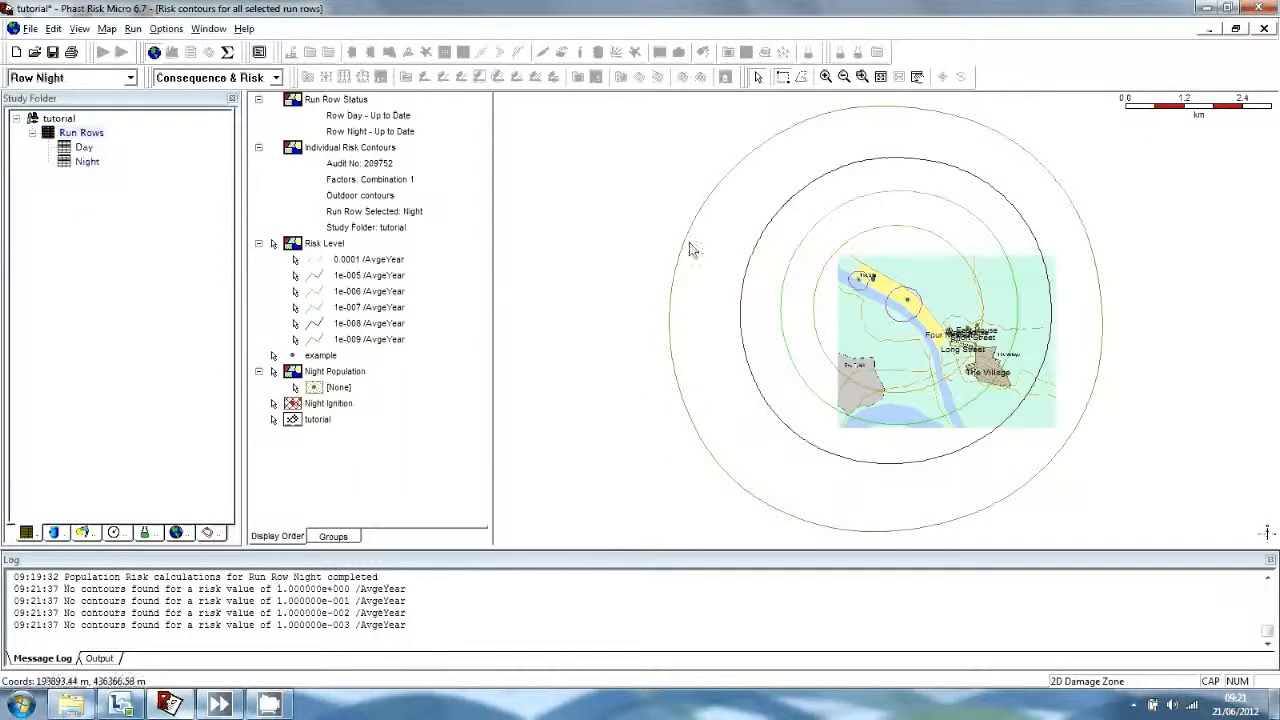
Switch the map to indoor individual risk contours, then reselect Run Rows.
right_click(622, 234)
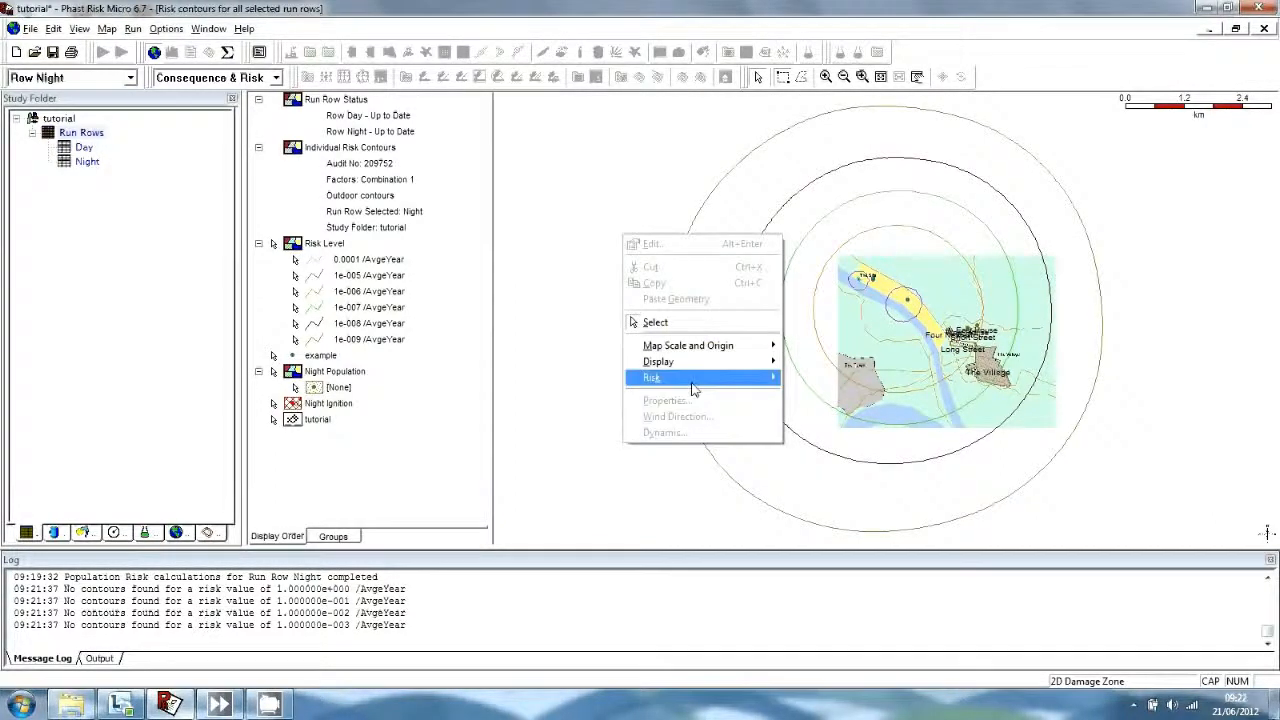
mouse_move(695, 388)
left_click(835, 410)
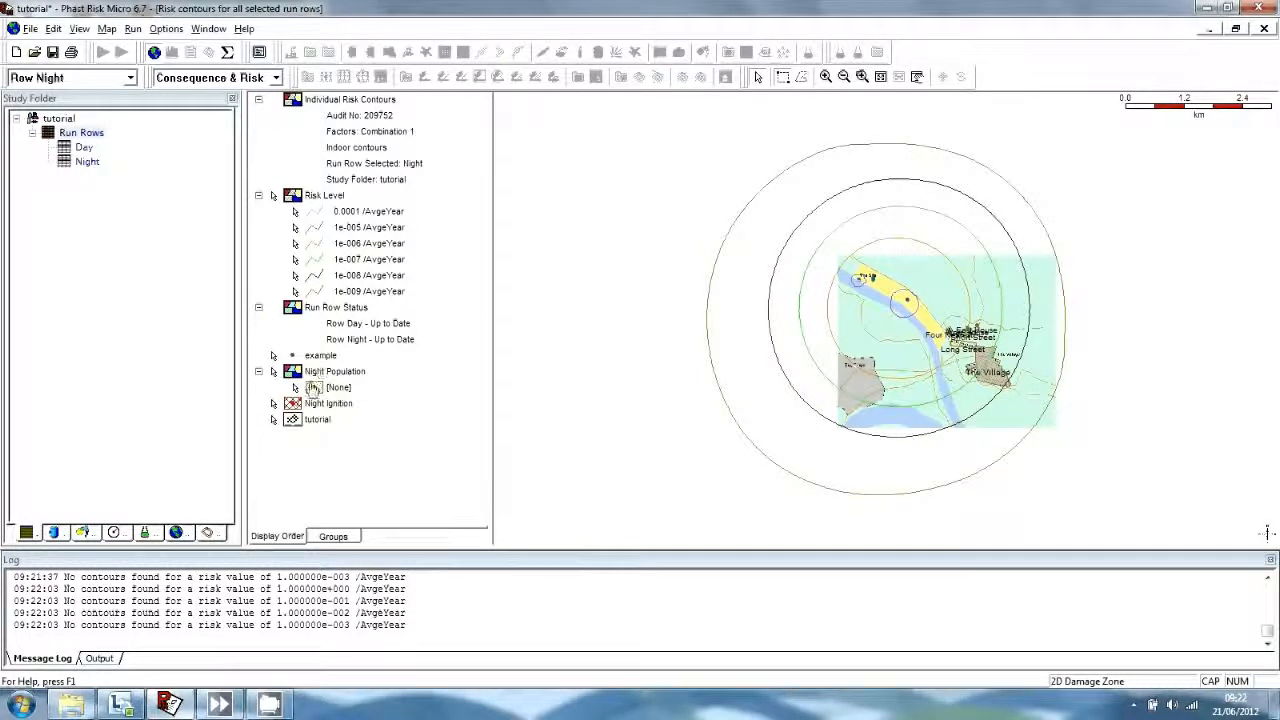
left_click(81, 132)
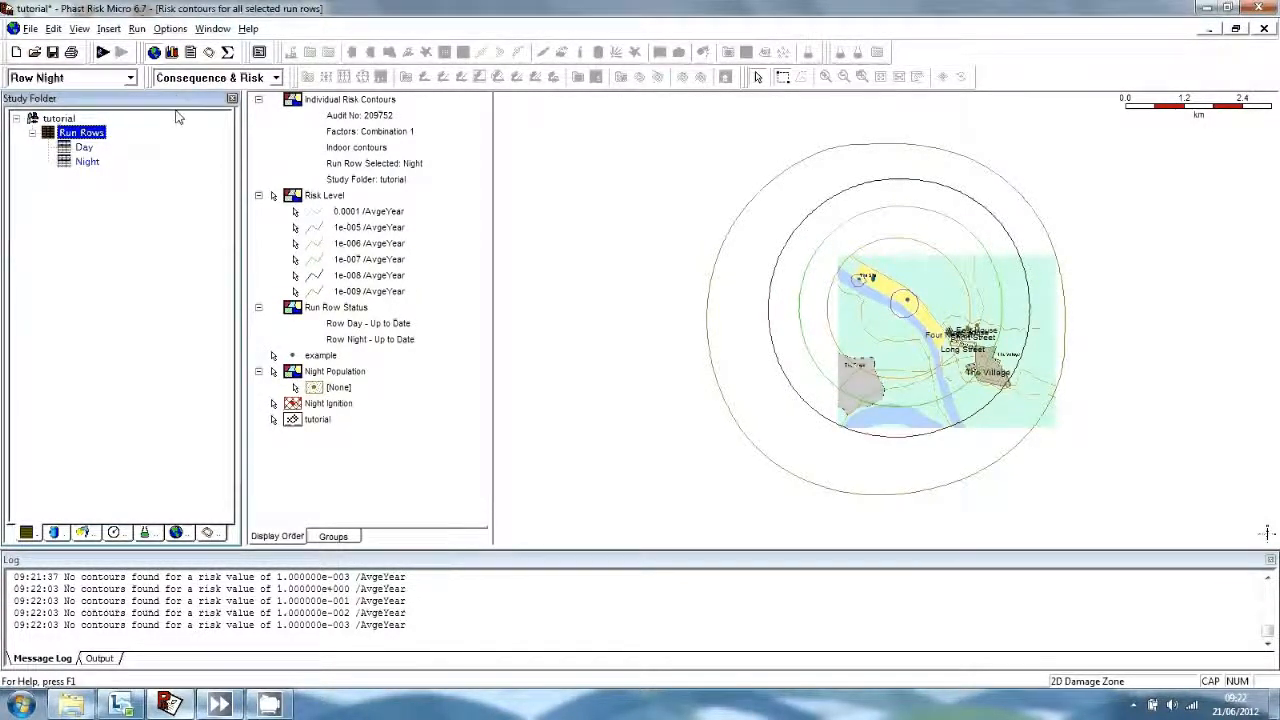
Open the FN Curves graph with separate Day and Night curves against the risk criteria.
left_click(79, 29)
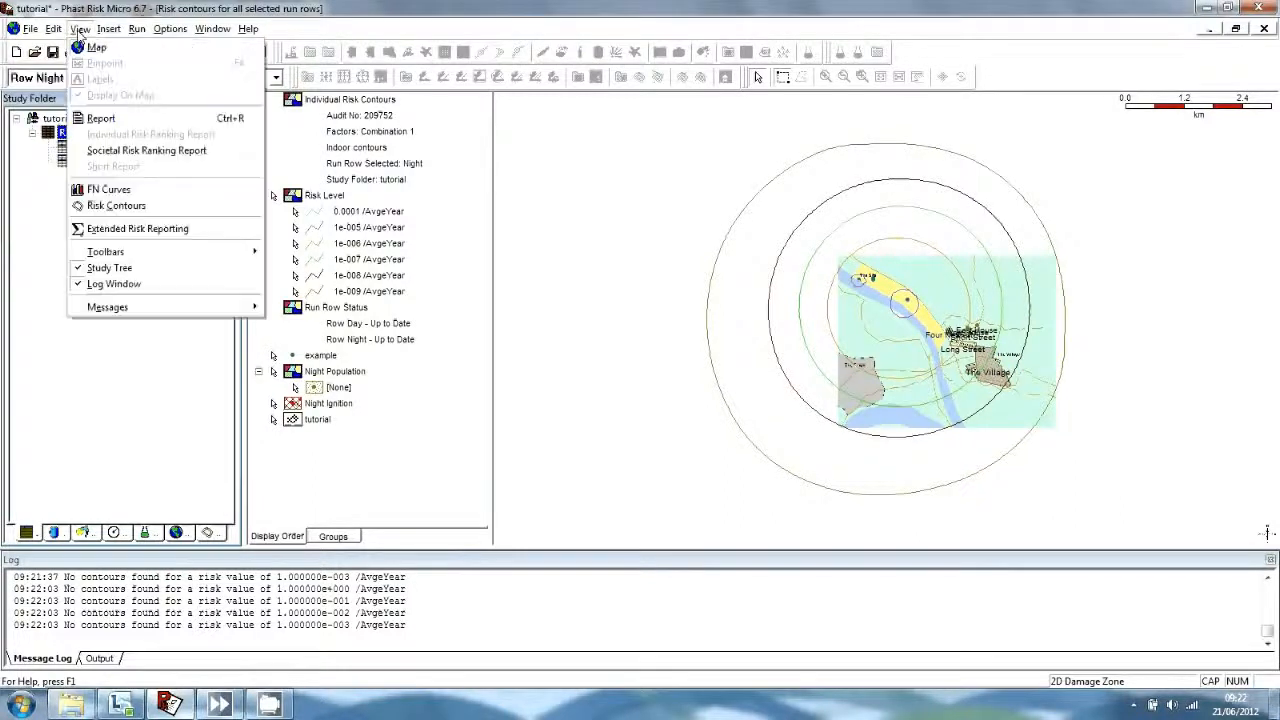
left_click(105, 189)
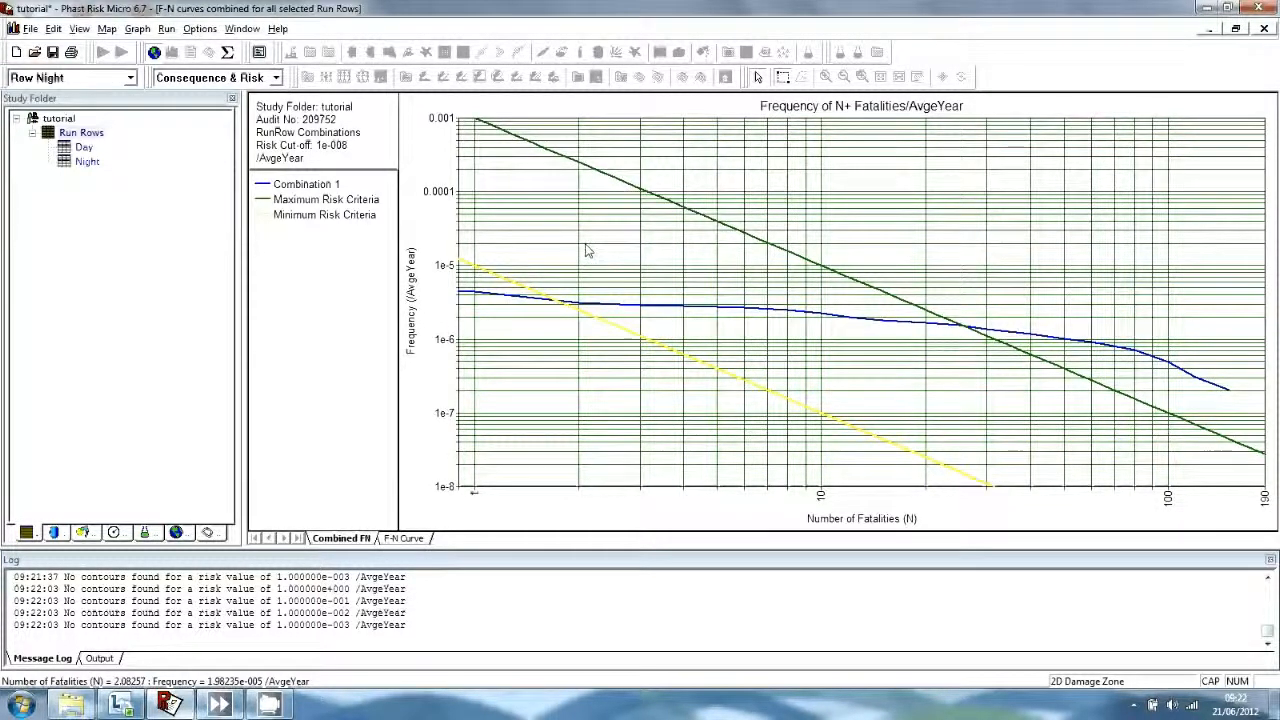
left_click(419, 542)
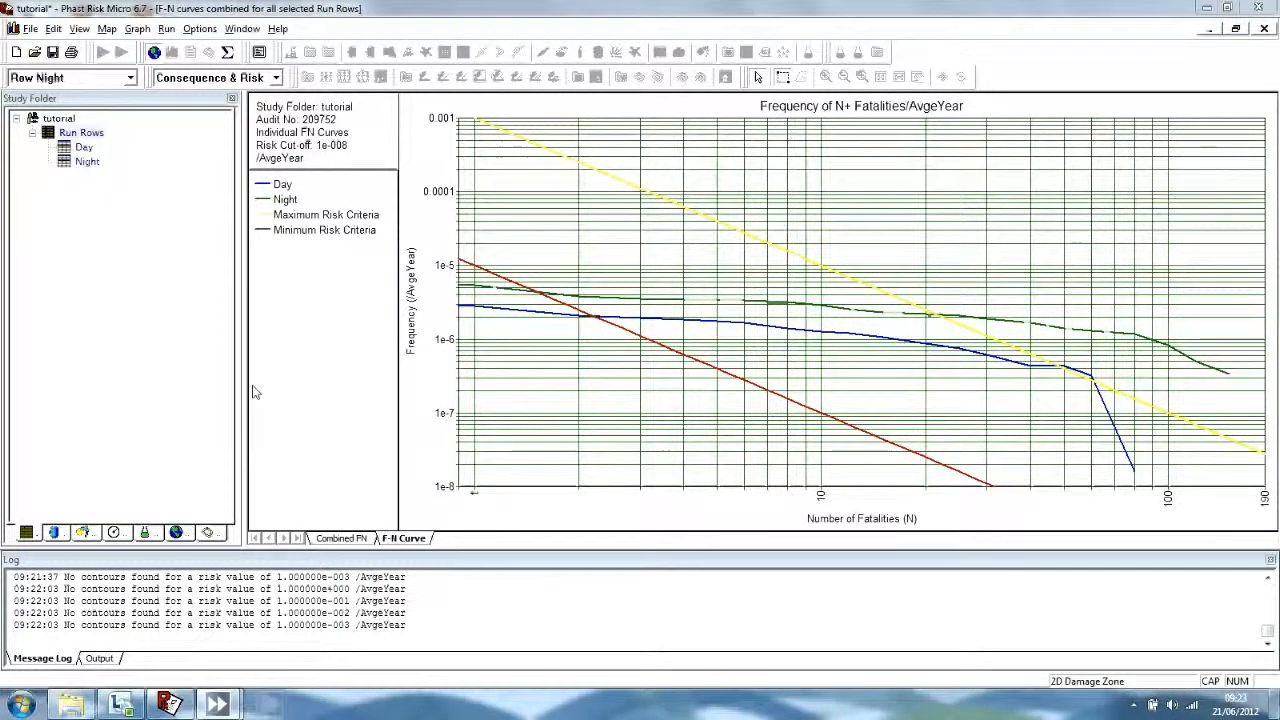
left_click(84, 134)
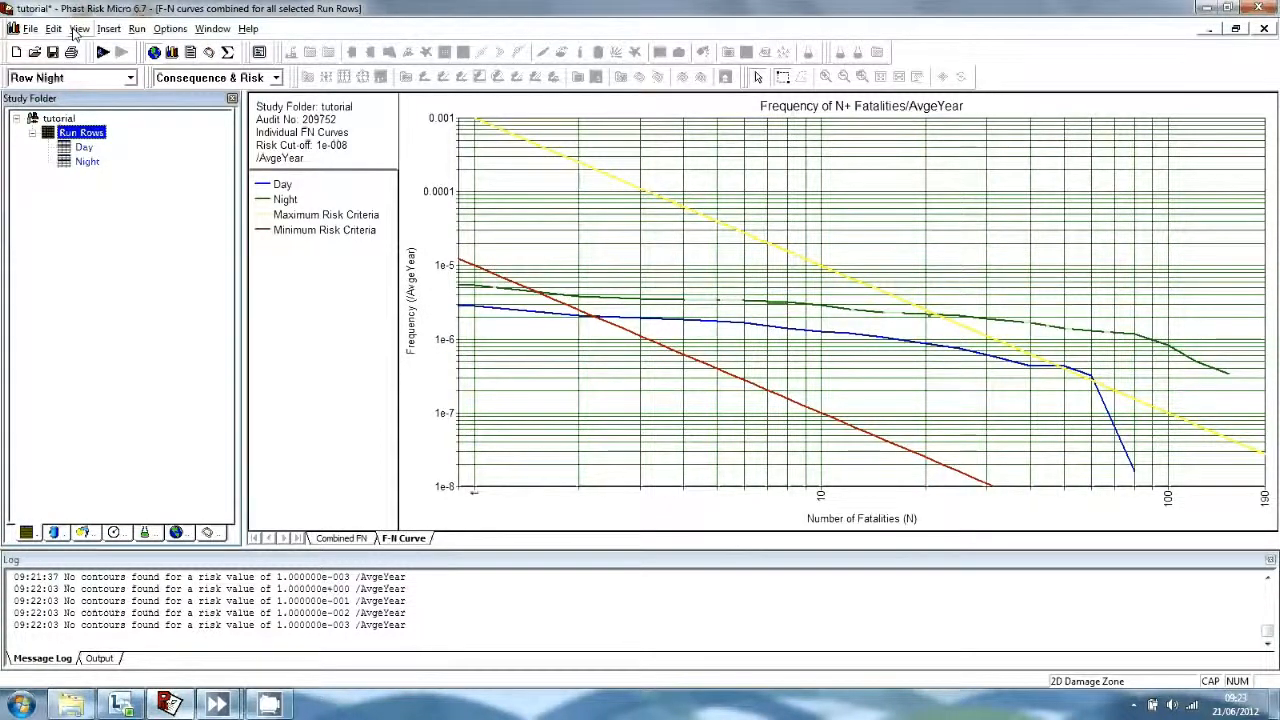
Open the Societal Risk Ranking Report and scroll down to its results table.
left_click(80, 30)
left_click(80, 30)
left_click(90, 52)
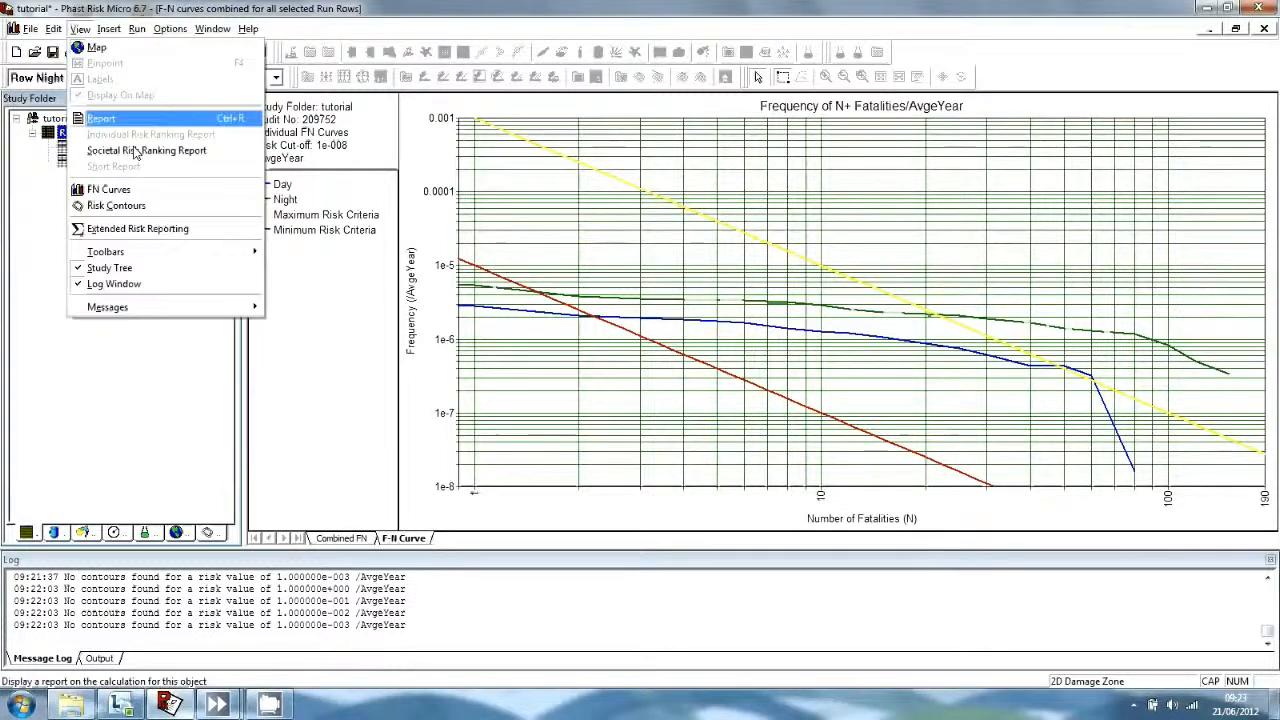
left_click(143, 150)
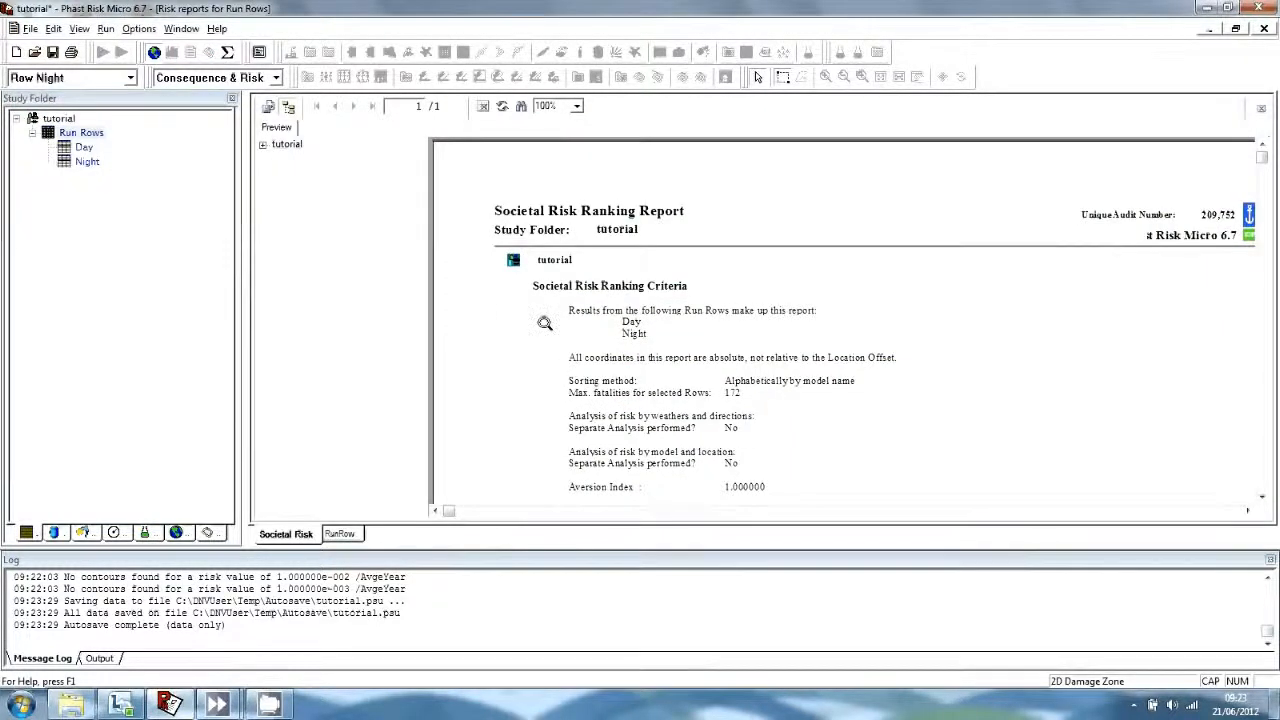
scroll(545, 320, "down", 3)
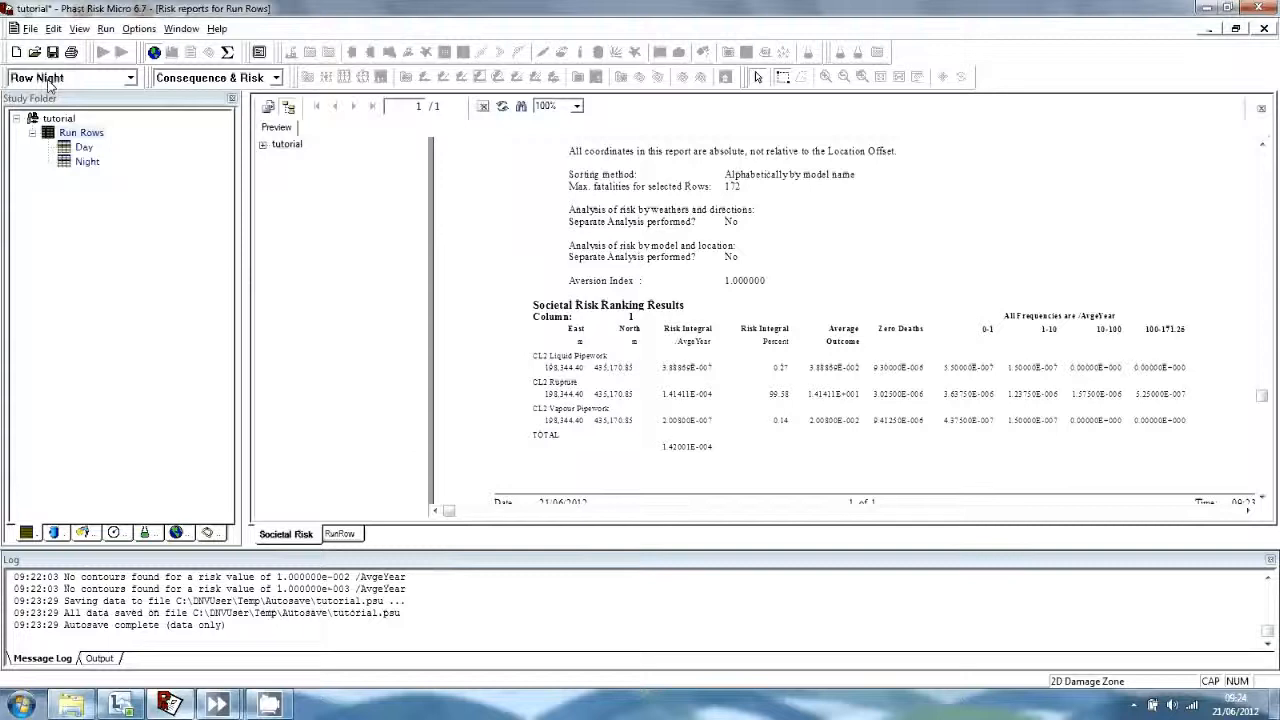
Close the study, bringing up the Save to File prompt with results included.
left_click(32, 30)
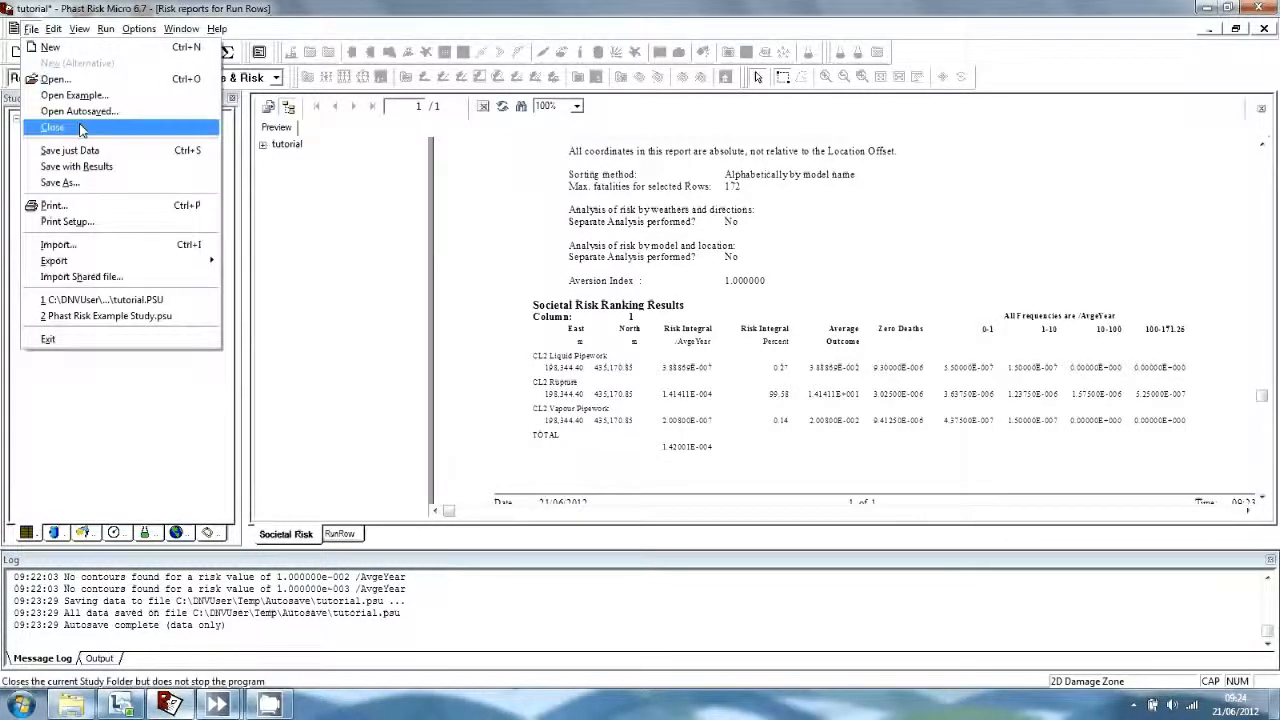
left_click(60, 182)
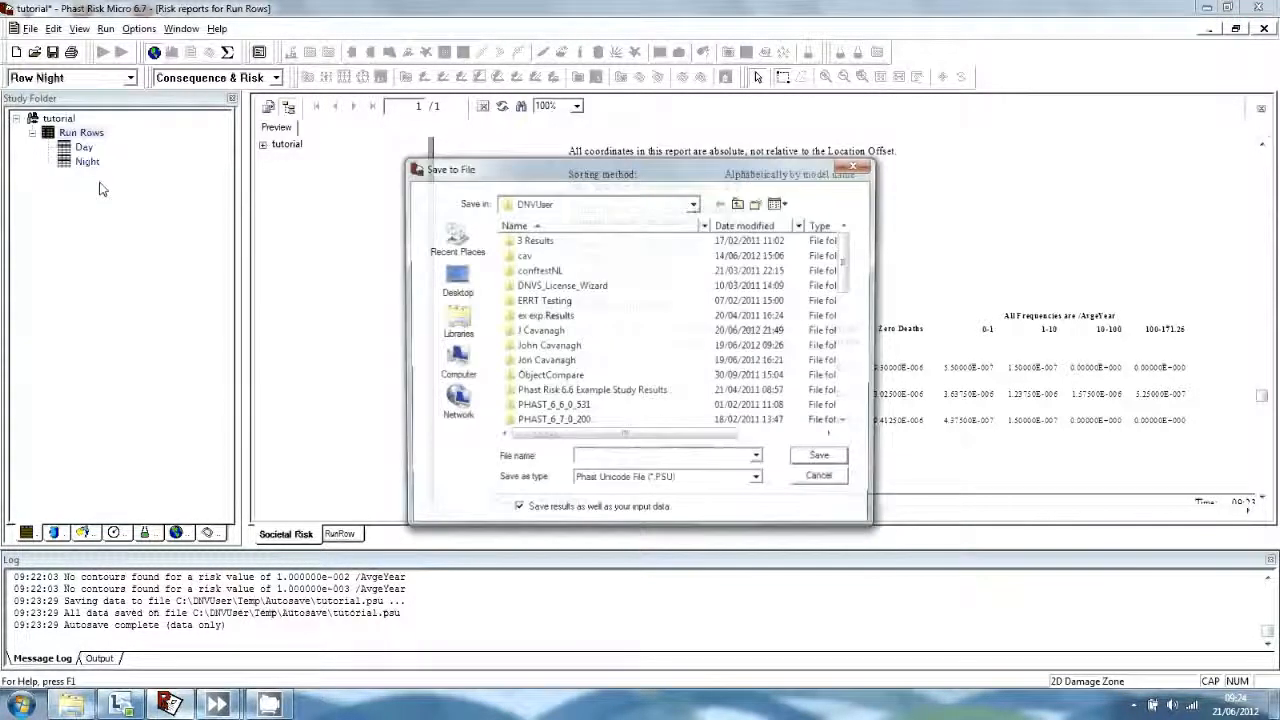